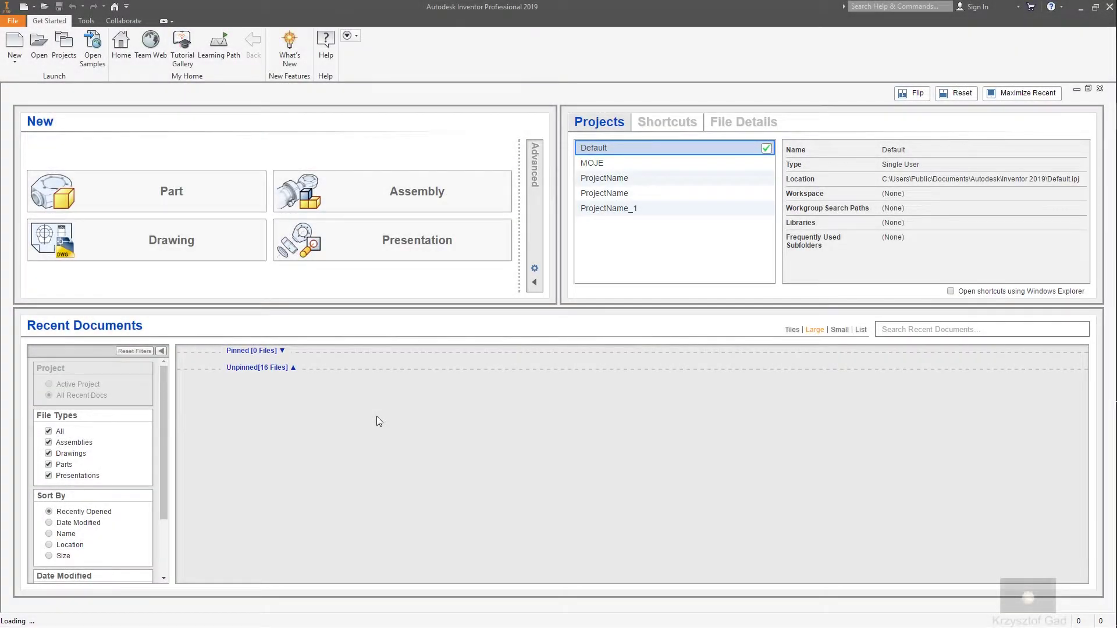
Start a new assembly and place the Engine Case Frame part in it.
{"action": "left_click", "coordinate": [409, 211]}
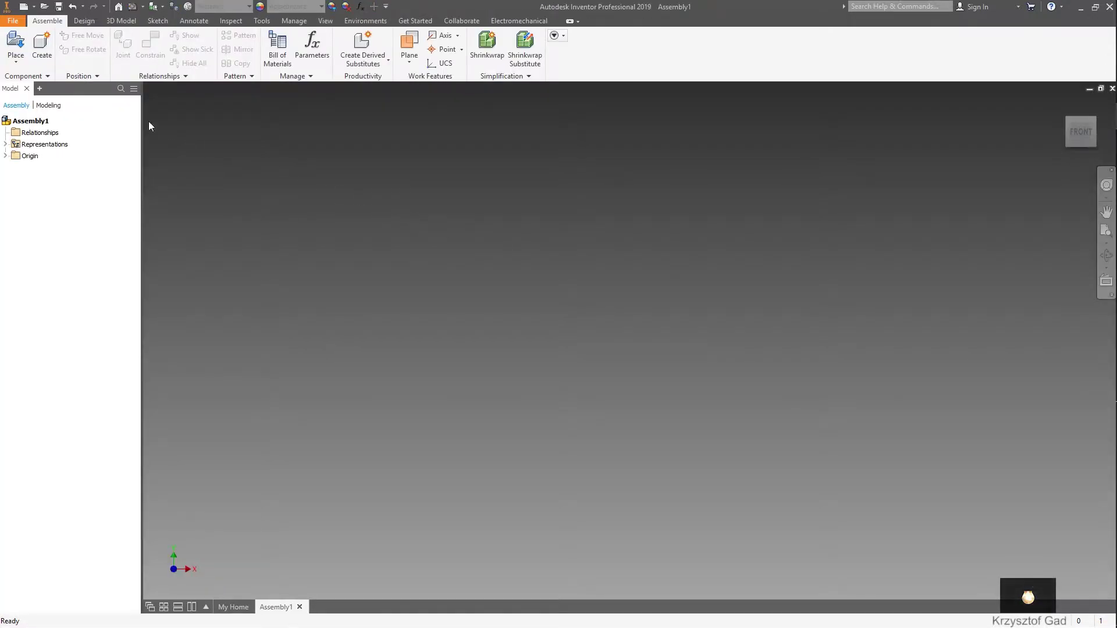
{"action": "left_click", "coordinate": [15, 45]}
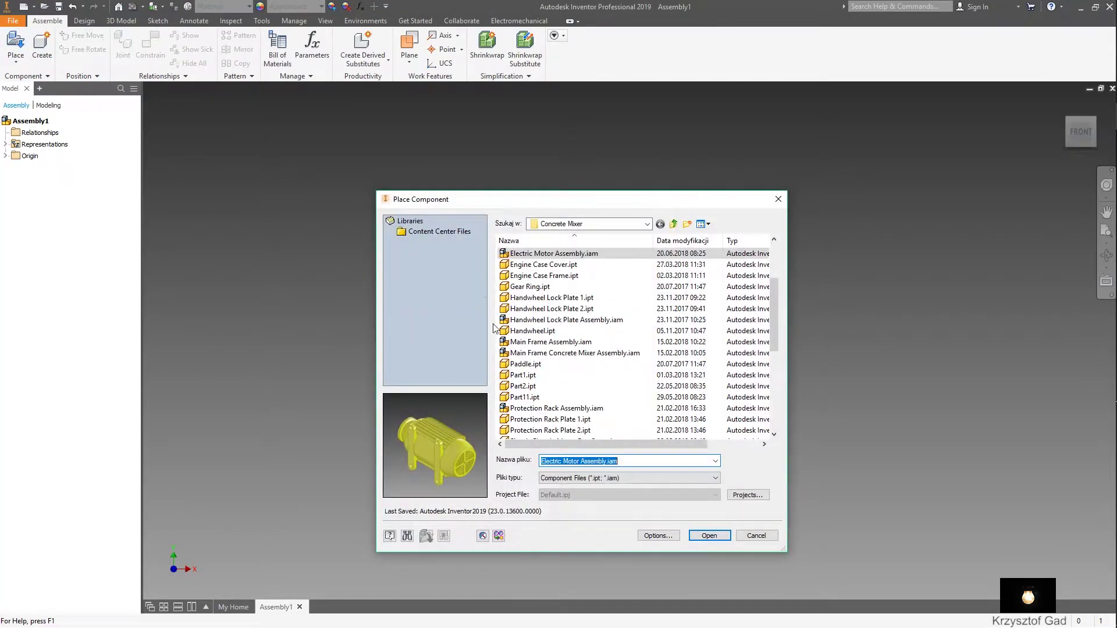
{"action": "left_click", "coordinate": [556, 279]}
{"action": "left_click", "coordinate": [709, 535]}
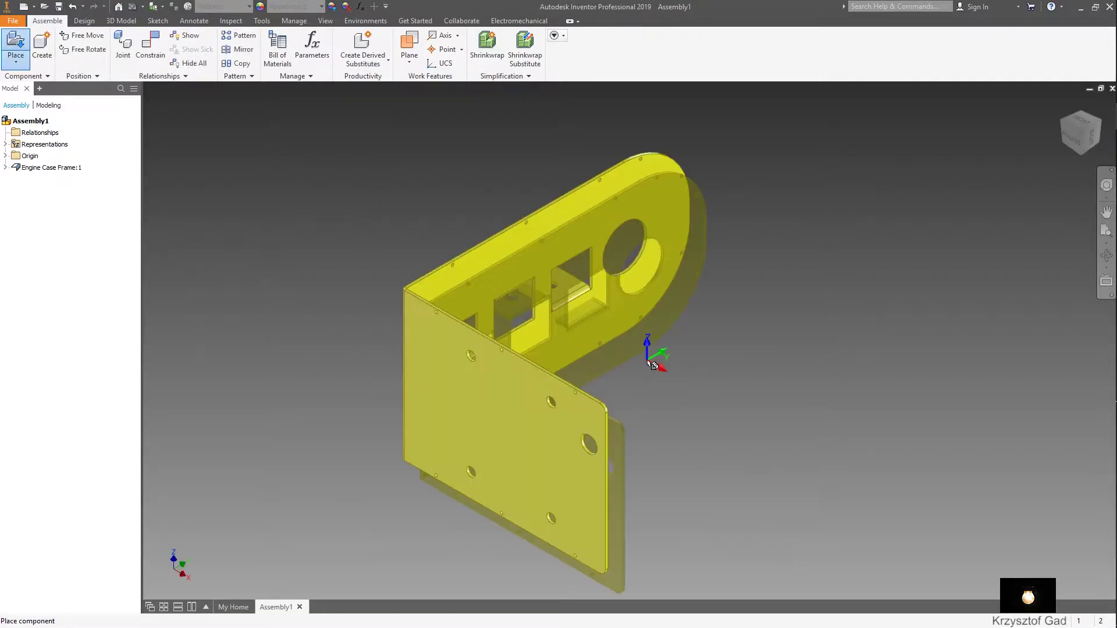
{"action": "right_click", "coordinate": [648, 363]}
{"action": "left_click", "coordinate": [675, 362]}
{"action": "middle_click_drag", "start_coordinate": [678, 360], "coordinate": [163, 243], "text": "shift"}
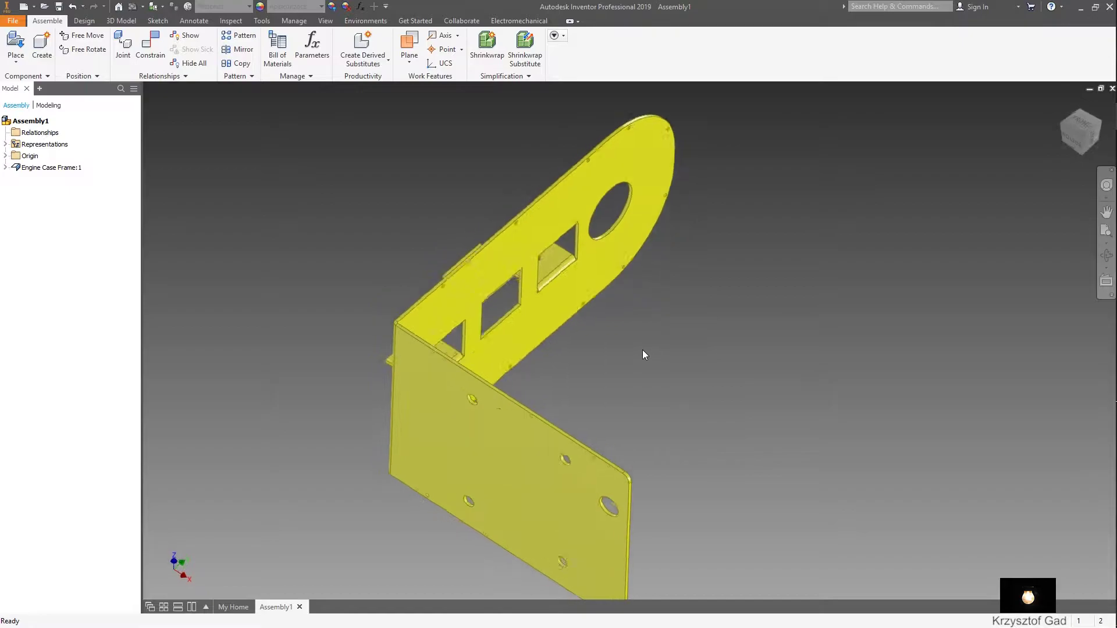
Mate the frame's centre point to the assembly origin and ground the frame.
{"action": "key", "text": "c"}
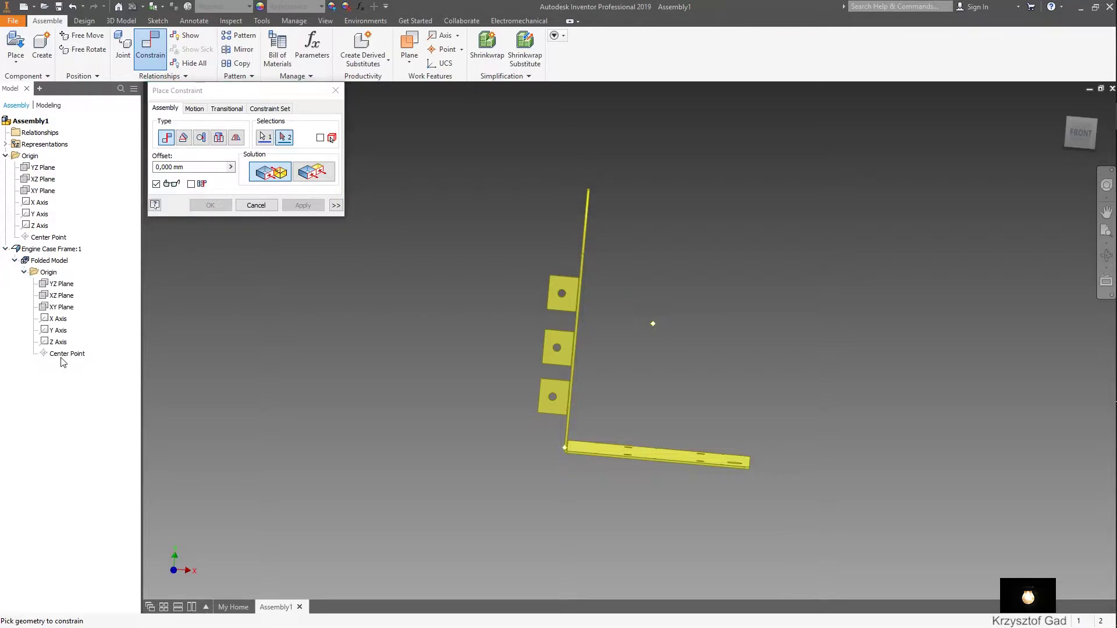
{"action": "left_click", "coordinate": [62, 355]}
{"action": "left_click", "coordinate": [211, 205]}
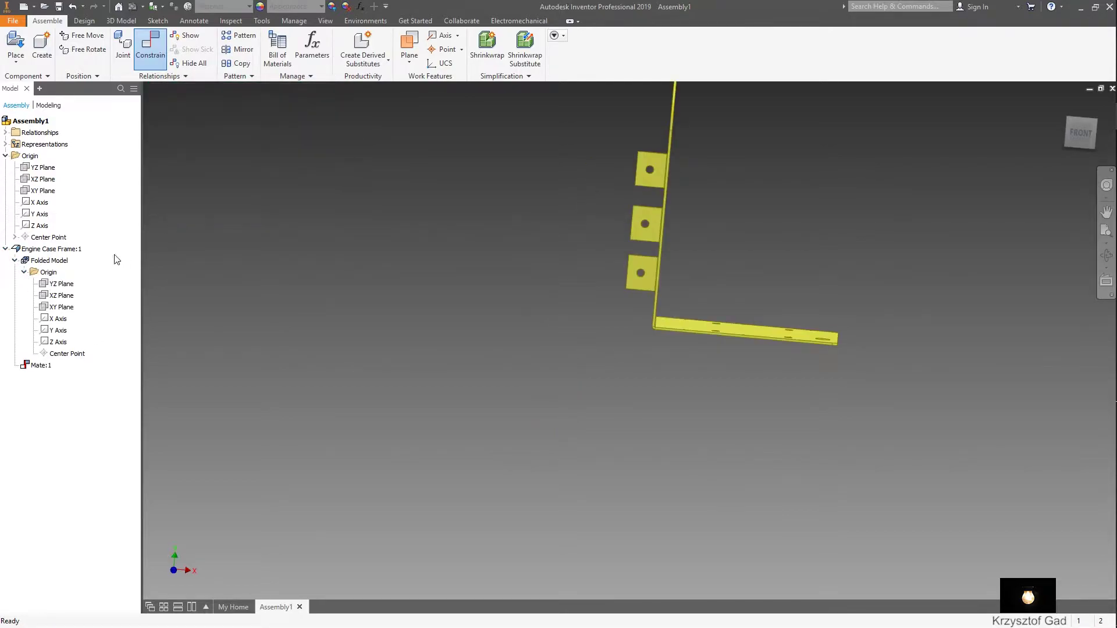
{"action": "right_click", "coordinate": [62, 251]}
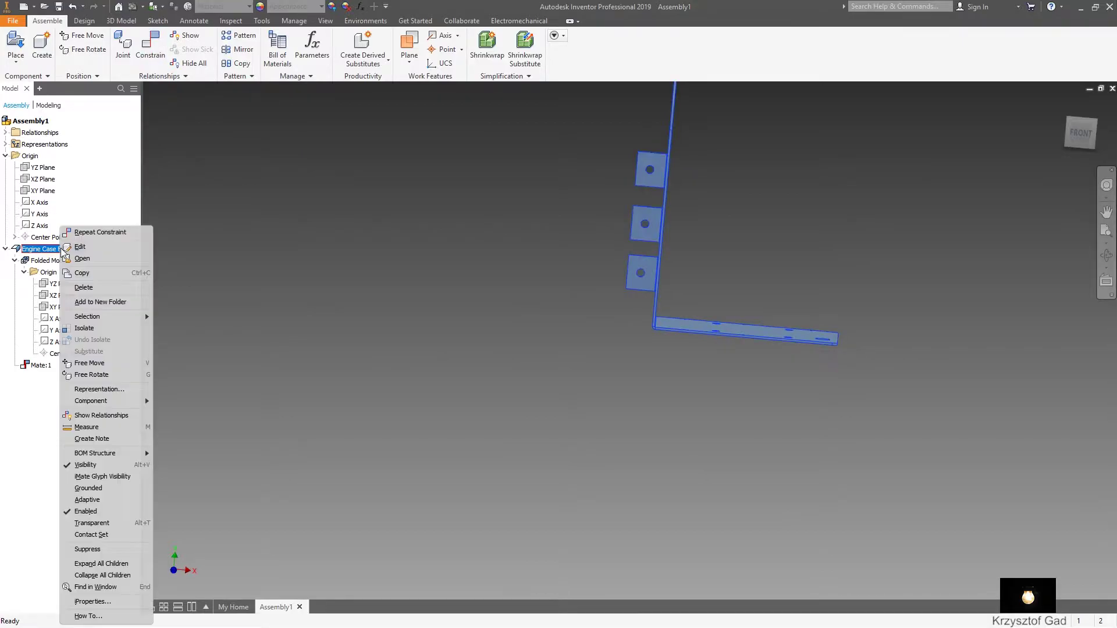
{"action": "left_click", "coordinate": [116, 494]}
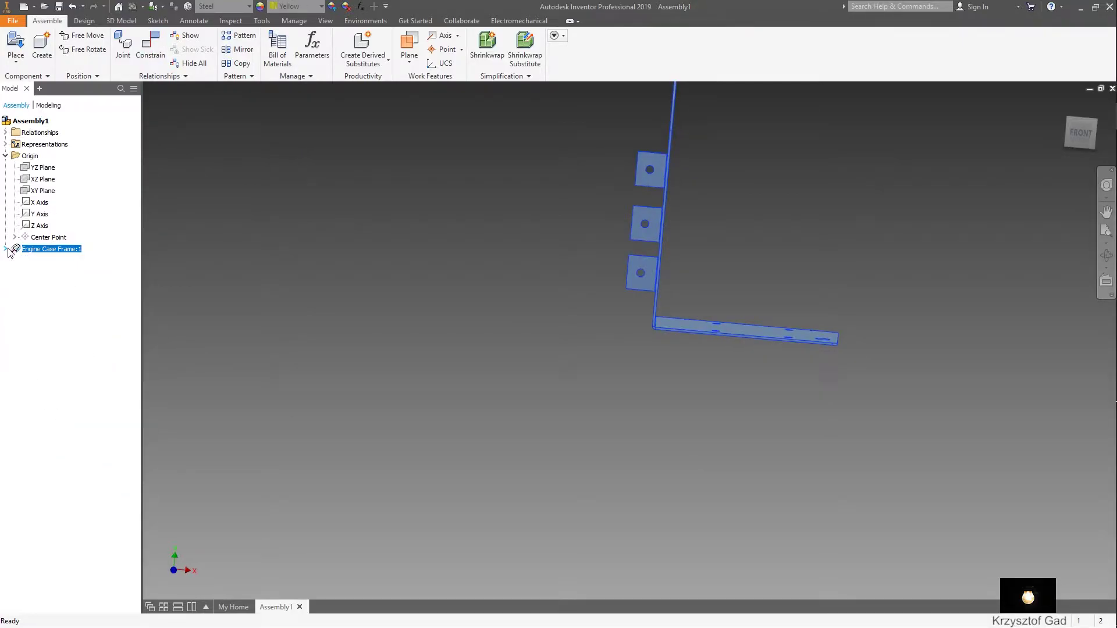
{"action": "left_click", "coordinate": [380, 323]}
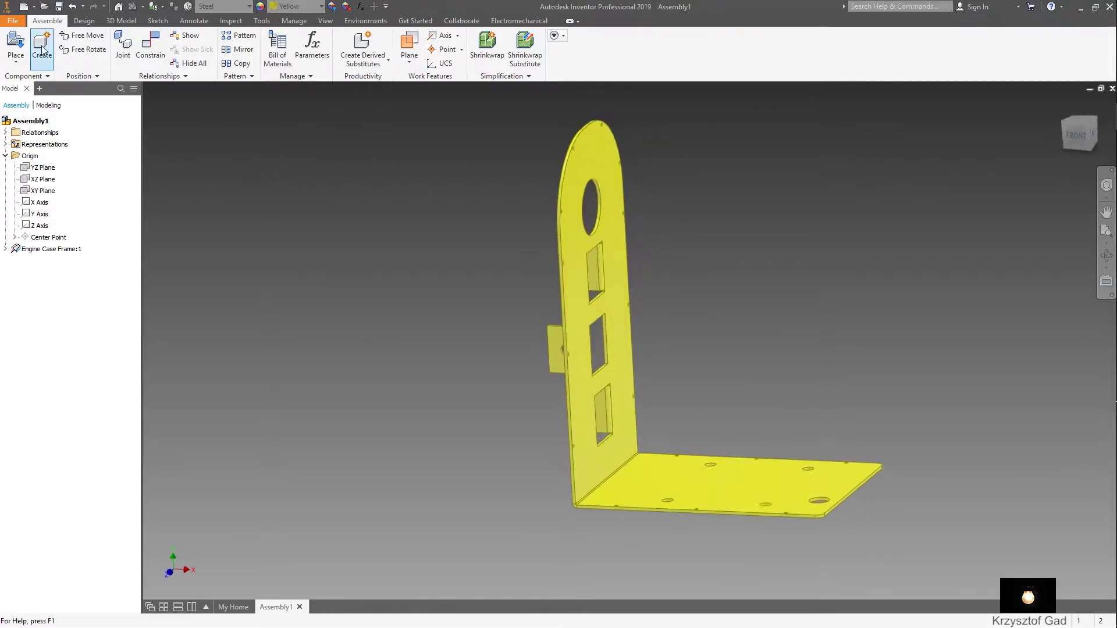
{"action": "left_click", "coordinate": [16, 44]}
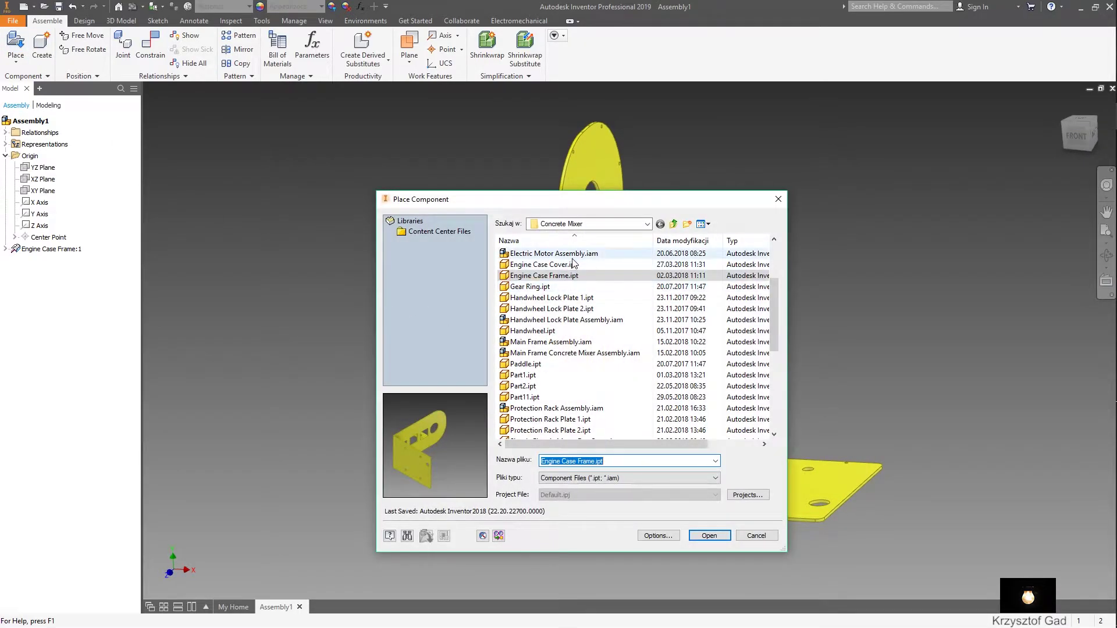
Place one Engine Case Cover part into the assembly.
{"action": "double_click", "coordinate": [573, 263]}
{"action": "left_click", "coordinate": [818, 272]}
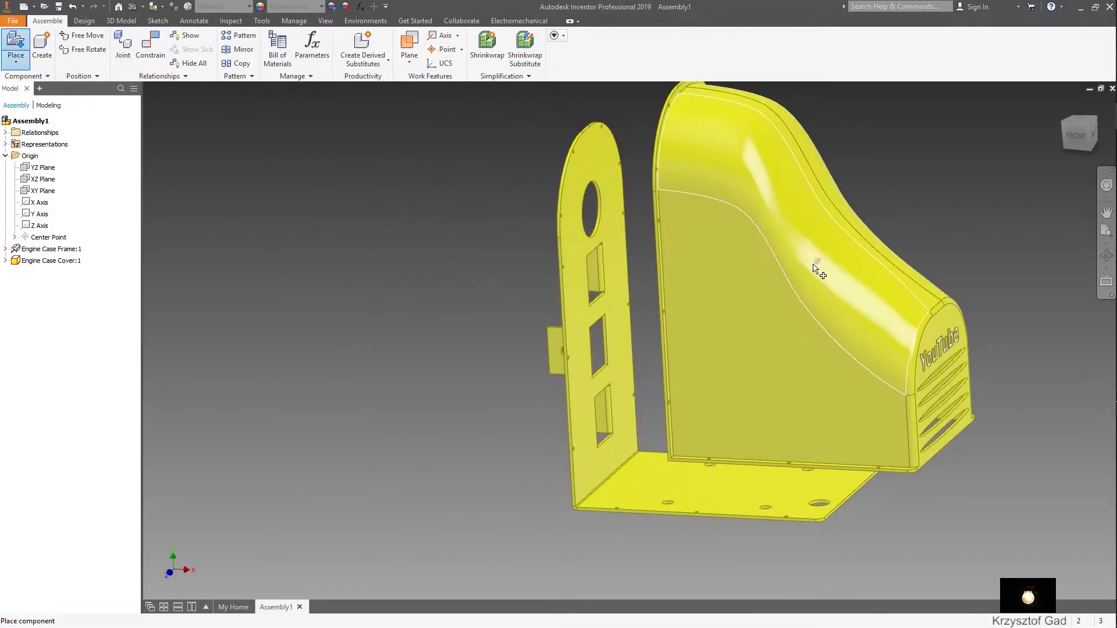
{"action": "right_click", "coordinate": [814, 265]}
{"action": "left_click", "coordinate": [856, 264]}
Mate the cover's bottom face onto the frame's base plate, then add a second face mate.
{"action": "left_click", "coordinate": [150, 47]}
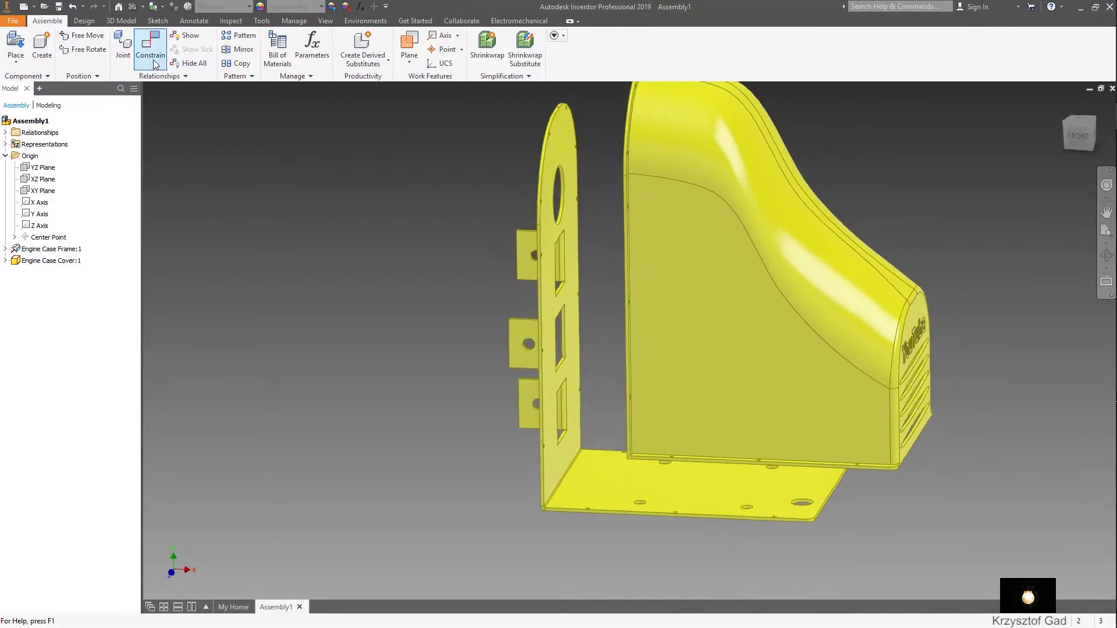
{"action": "left_click", "coordinate": [582, 469]}
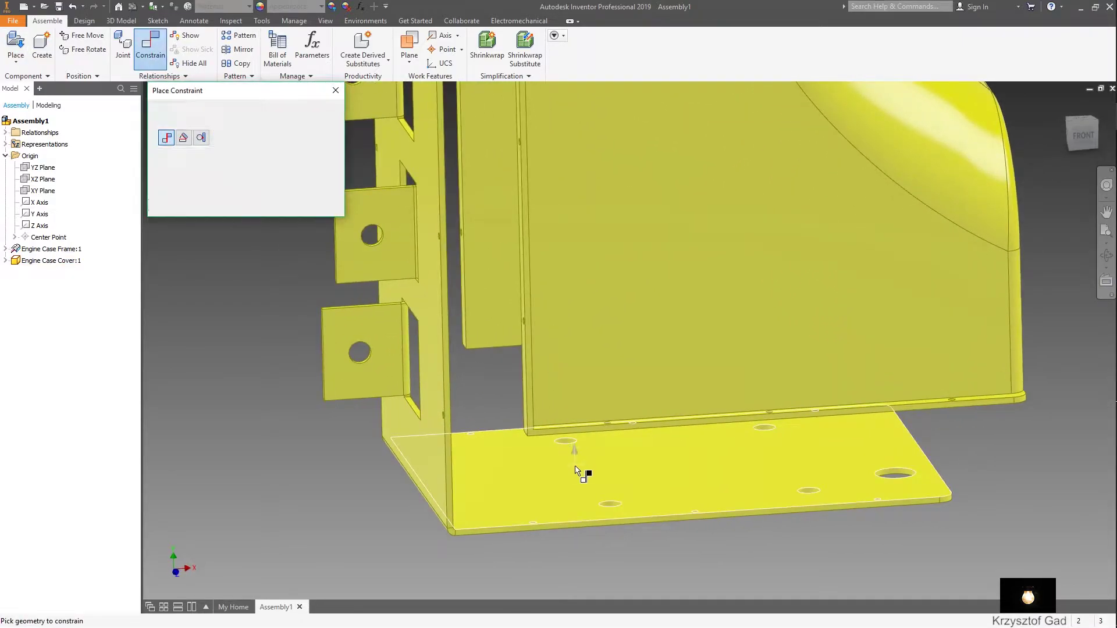
{"action": "mouse_move", "coordinate": [583, 471]}
{"action": "middle_mouse_down", "text": "shift"}
{"action": "mouse_move", "coordinate": [843, 474]}
{"action": "mouse_move", "coordinate": [918, 421]}
{"action": "middle_mouse_up", "text": "shift"}
{"action": "left_click", "coordinate": [918, 419]}
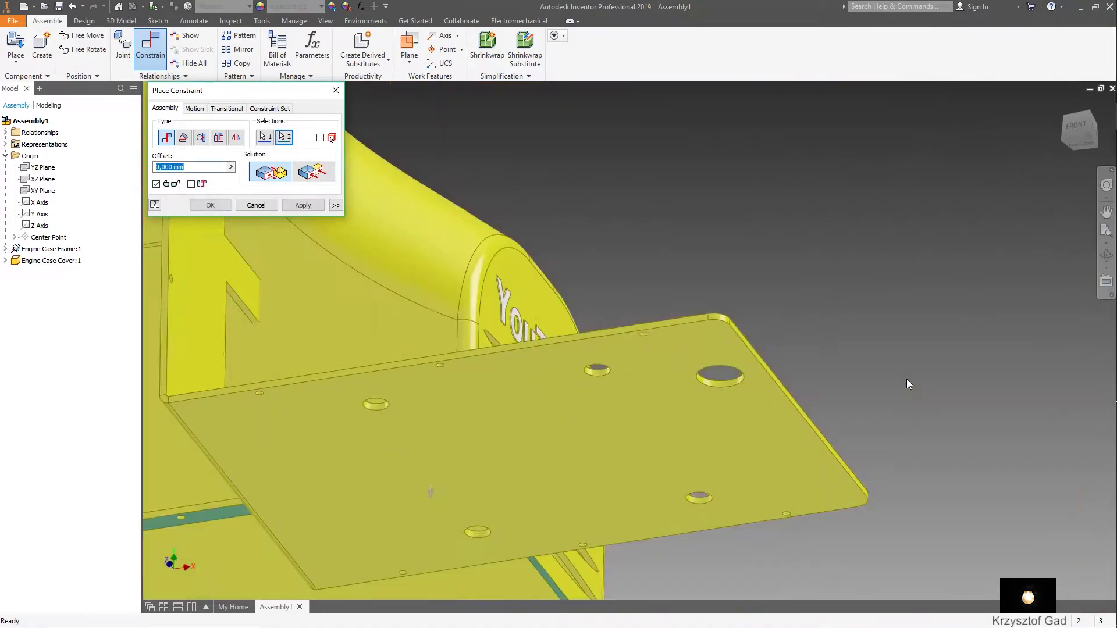
{"action": "mouse_move", "coordinate": [907, 379]}
{"action": "middle_mouse_down", "text": "shift"}
{"action": "mouse_move", "coordinate": [631, 335]}
{"action": "mouse_move", "coordinate": [323, 235]}
{"action": "mouse_move", "coordinate": [462, 400]}
{"action": "mouse_move", "coordinate": [444, 375]}
{"action": "mouse_move", "coordinate": [538, 402]}
{"action": "mouse_move", "coordinate": [305, 207]}
{"action": "middle_mouse_up", "text": "shift"}
{"action": "left_click", "coordinate": [302, 205]}
{"action": "left_click", "coordinate": [463, 401]}
{"action": "left_click", "coordinate": [509, 390]}
{"action": "left_click", "coordinate": [302, 204]}
Make the cover's side face flush with the base plate's edge face.
{"action": "left_click", "coordinate": [313, 172]}
{"action": "scroll", "coordinate": [463, 325], "scroll_direction": "up", "scroll_amount": 3}
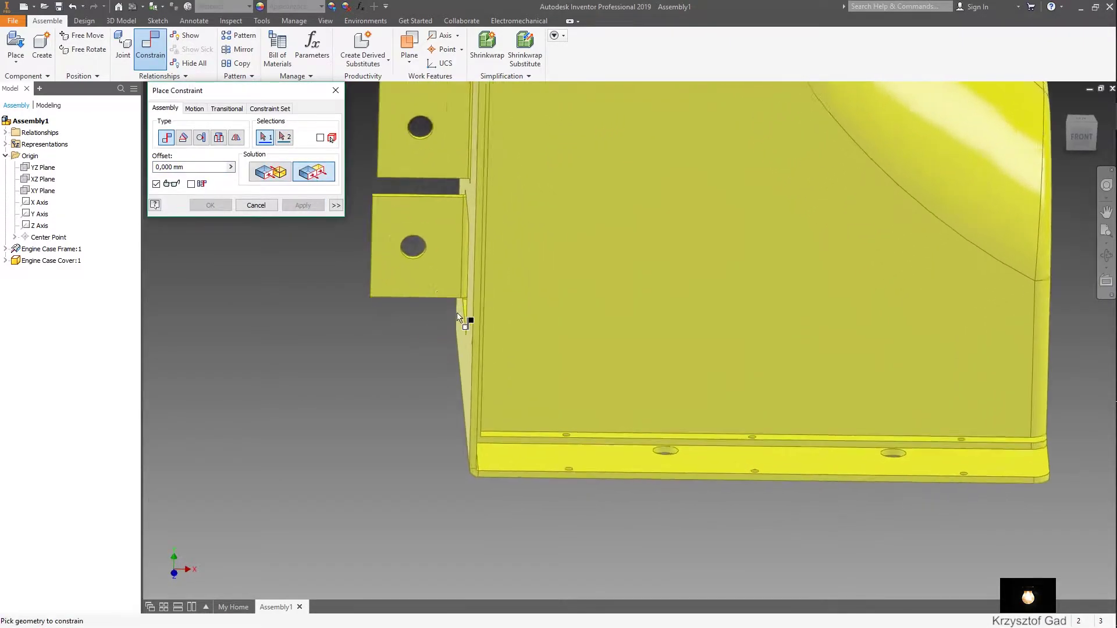
{"action": "scroll", "coordinate": [486, 453], "scroll_direction": "up", "scroll_amount": 3}
{"action": "left_click", "coordinate": [482, 457]}
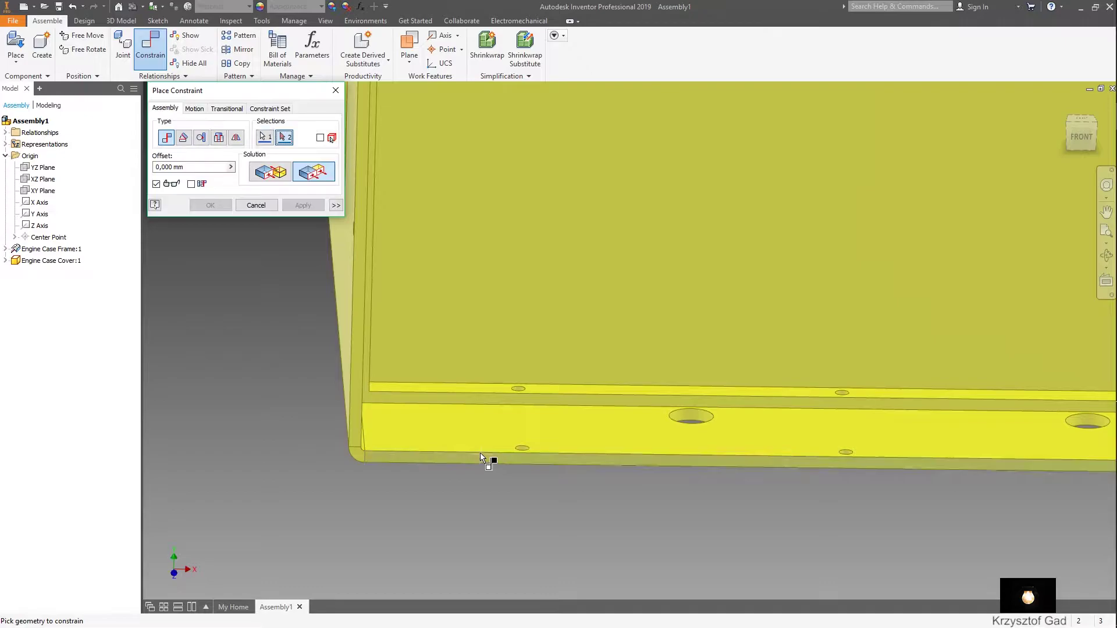
{"action": "left_click", "coordinate": [478, 400]}
{"action": "scroll", "coordinate": [476, 397], "scroll_direction": "down", "scroll_amount": 3}
{"action": "scroll", "coordinate": [351, 311], "scroll_direction": "down", "scroll_amount": 2}
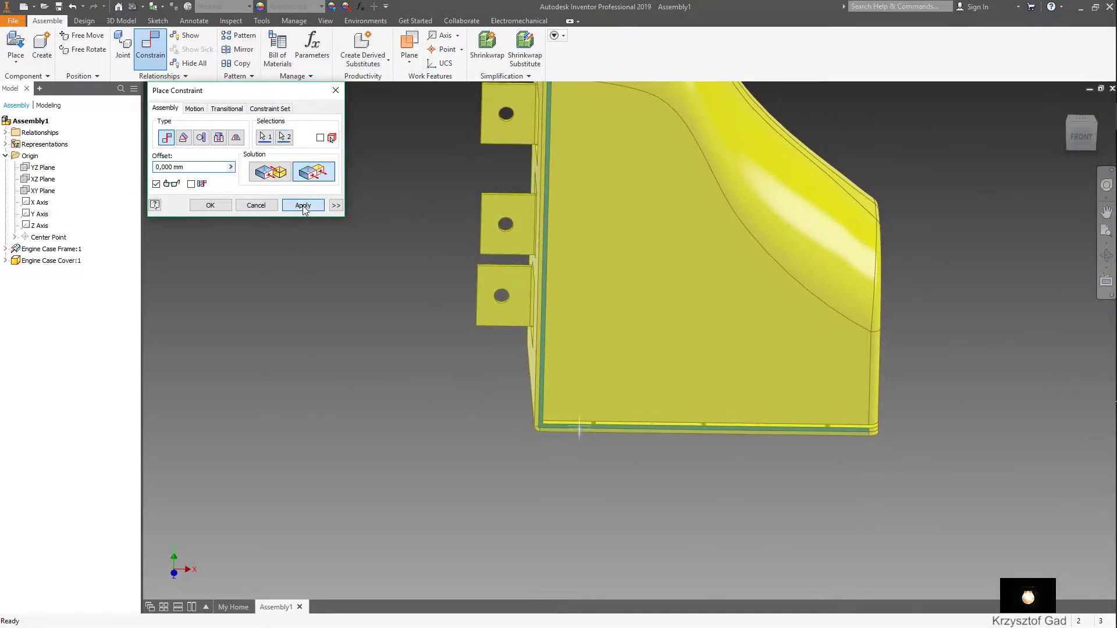
{"action": "left_click", "coordinate": [303, 206]}
{"action": "left_click", "coordinate": [256, 204]}
{"action": "scroll", "coordinate": [256, 207], "scroll_direction": "down", "scroll_amount": 3}
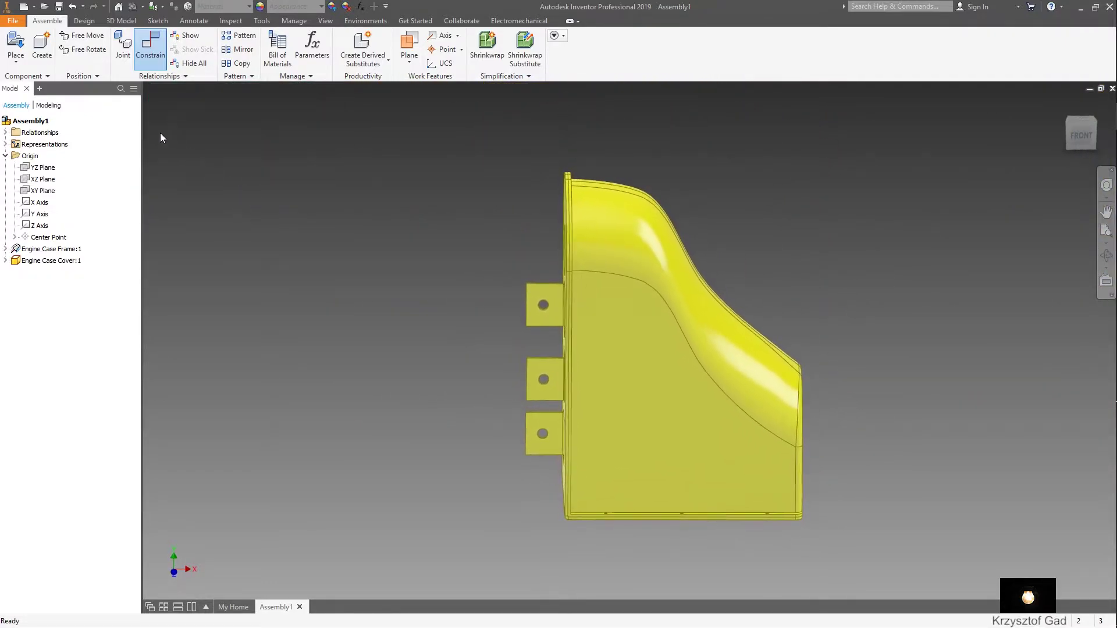
Hide the Engine Case Cover and place the Electric Motor Assembly.
{"action": "right_click", "coordinate": [56, 262]}
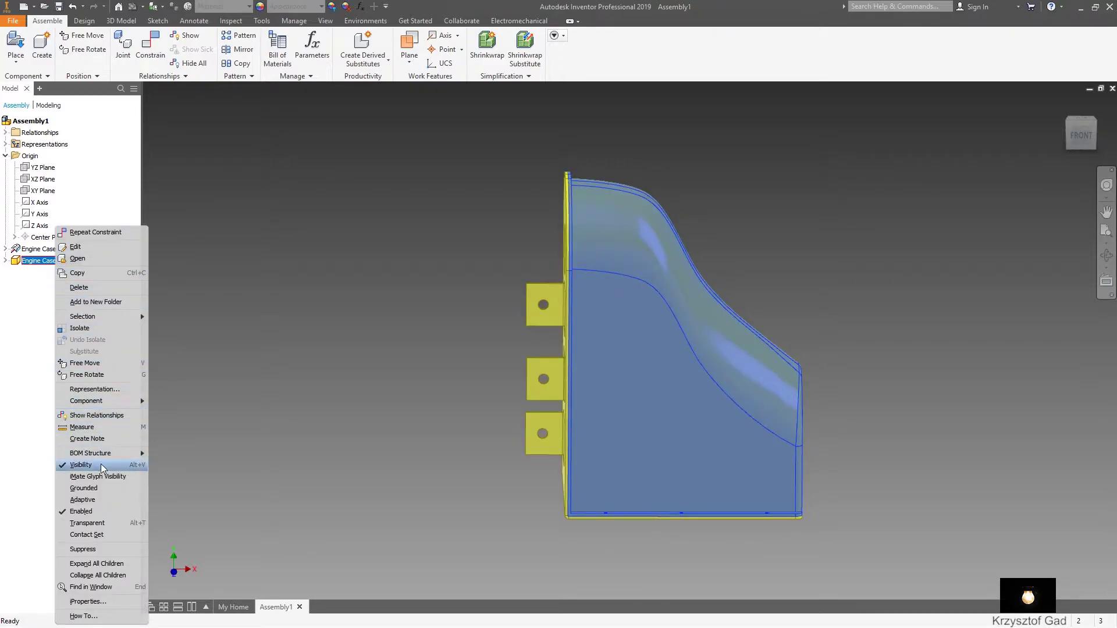
{"action": "key", "text": "alt+v"}
{"action": "key", "text": "F6"}
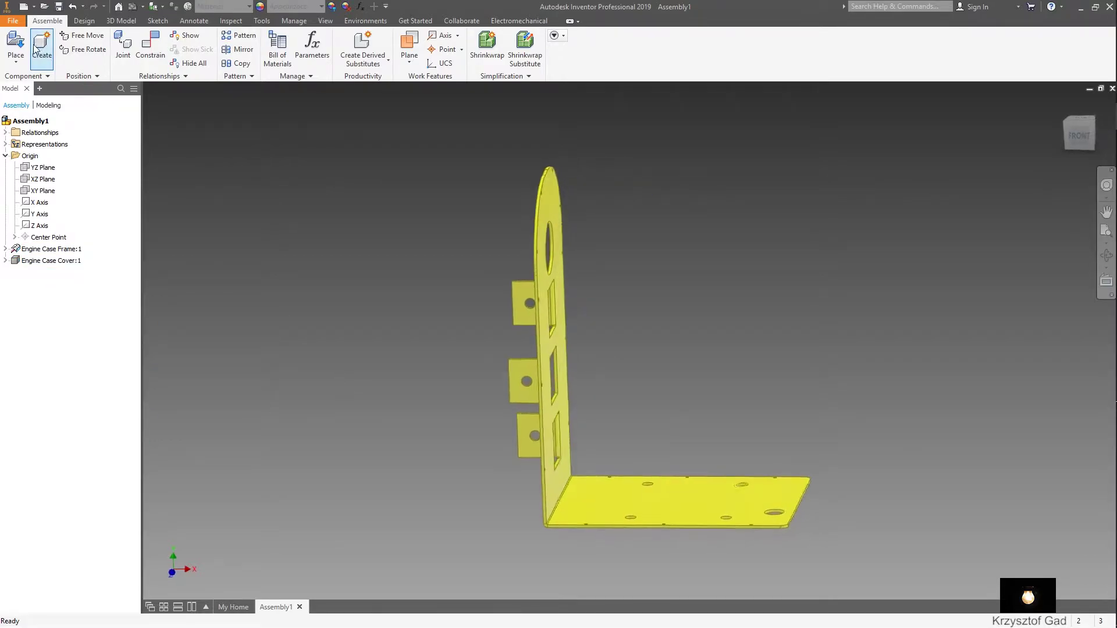
{"action": "left_click", "coordinate": [17, 46]}
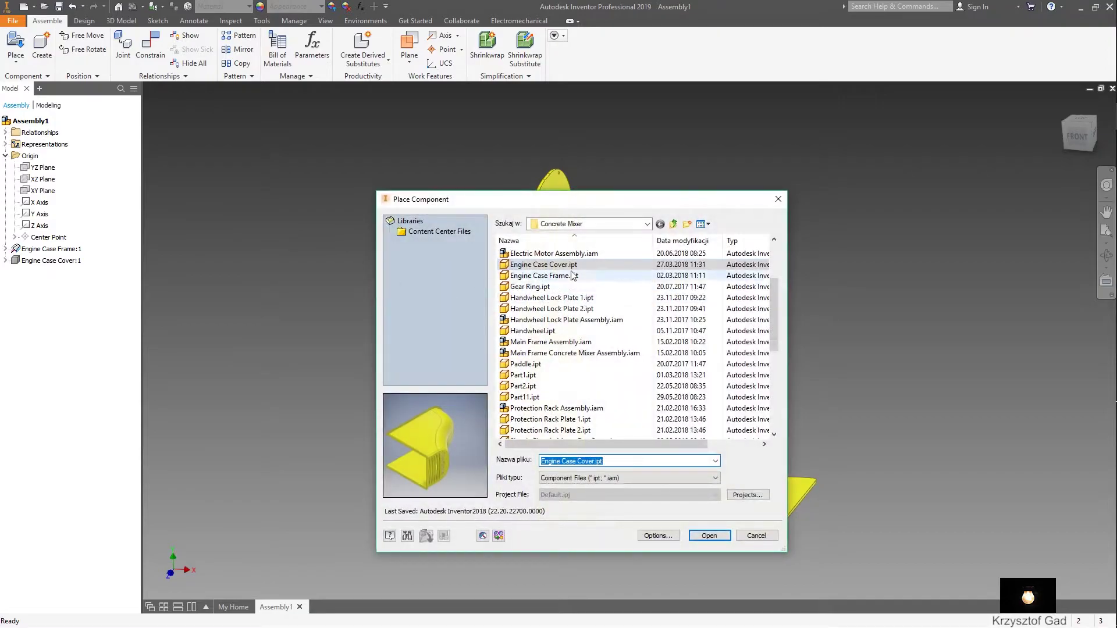
{"action": "mouse_move", "coordinate": [554, 254]}
{"action": "double_click", "coordinate": [569, 254]}
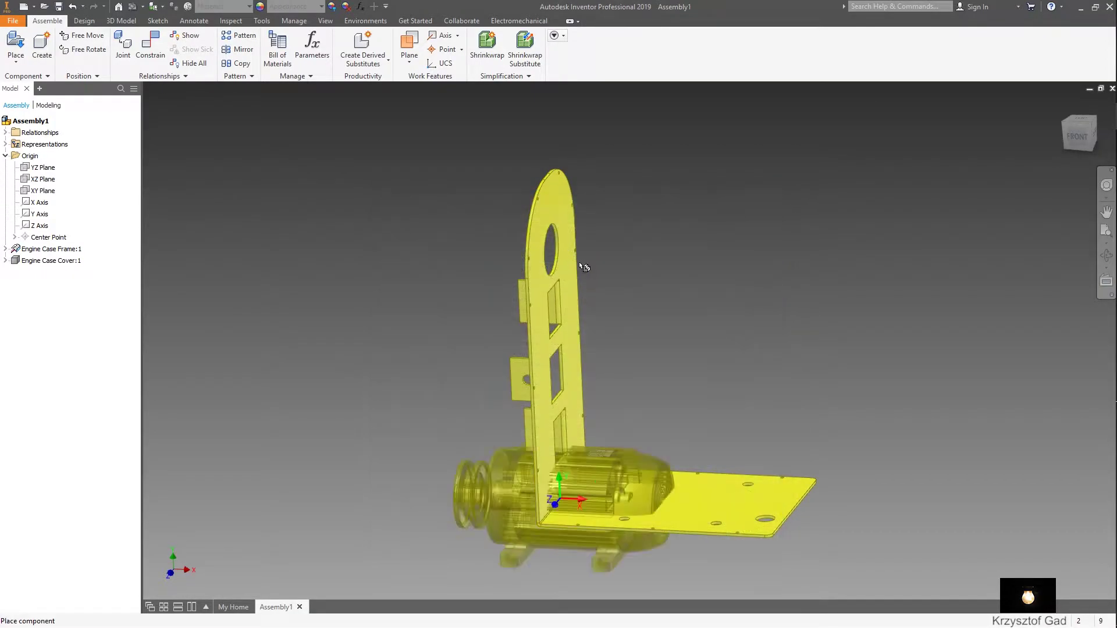
{"action": "right_click", "coordinate": [741, 350]}
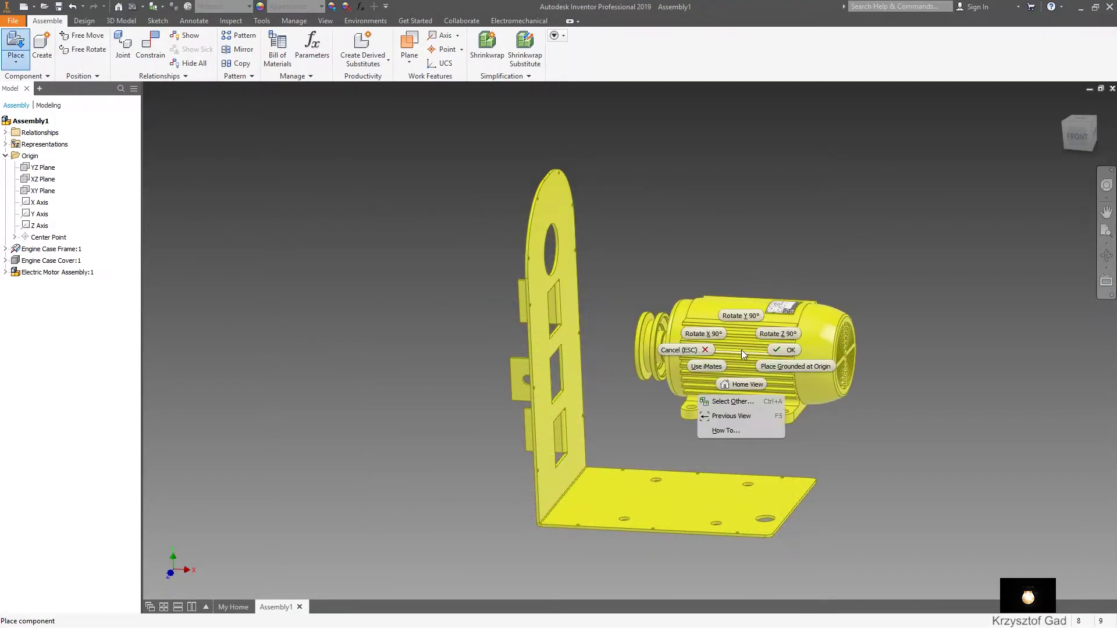
{"action": "left_click", "coordinate": [783, 350]}
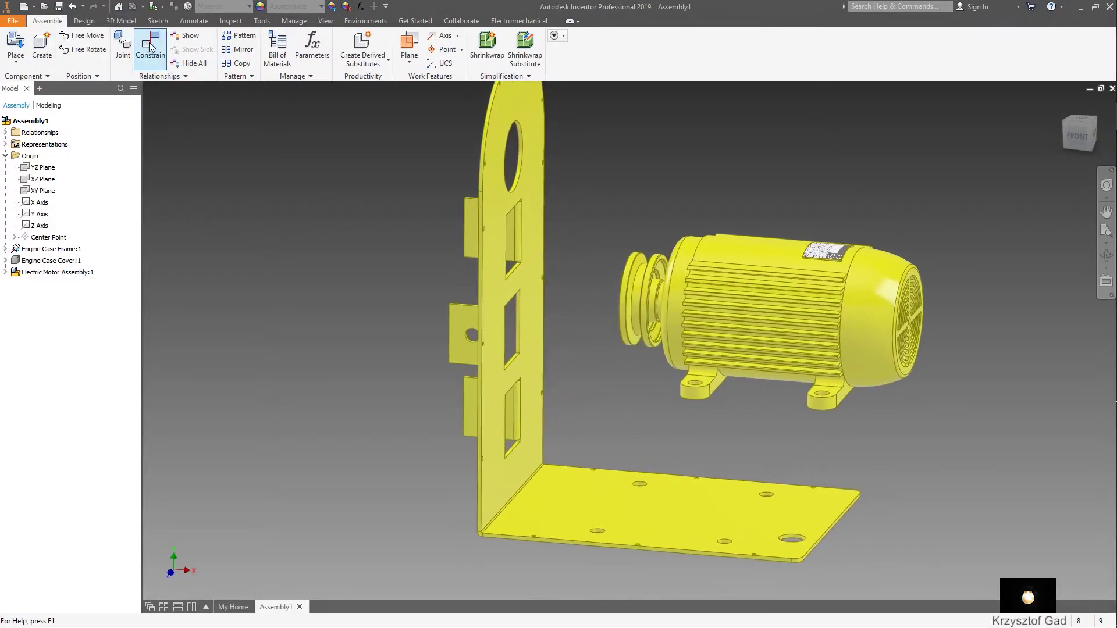
Mate the motor onto the frame's base plate face.
{"action": "left_click", "coordinate": [150, 47]}
{"action": "scroll", "coordinate": [569, 429], "scroll_direction": "up", "scroll_amount": 3}
{"action": "scroll", "coordinate": [569, 428], "scroll_direction": "up", "scroll_amount": 2}
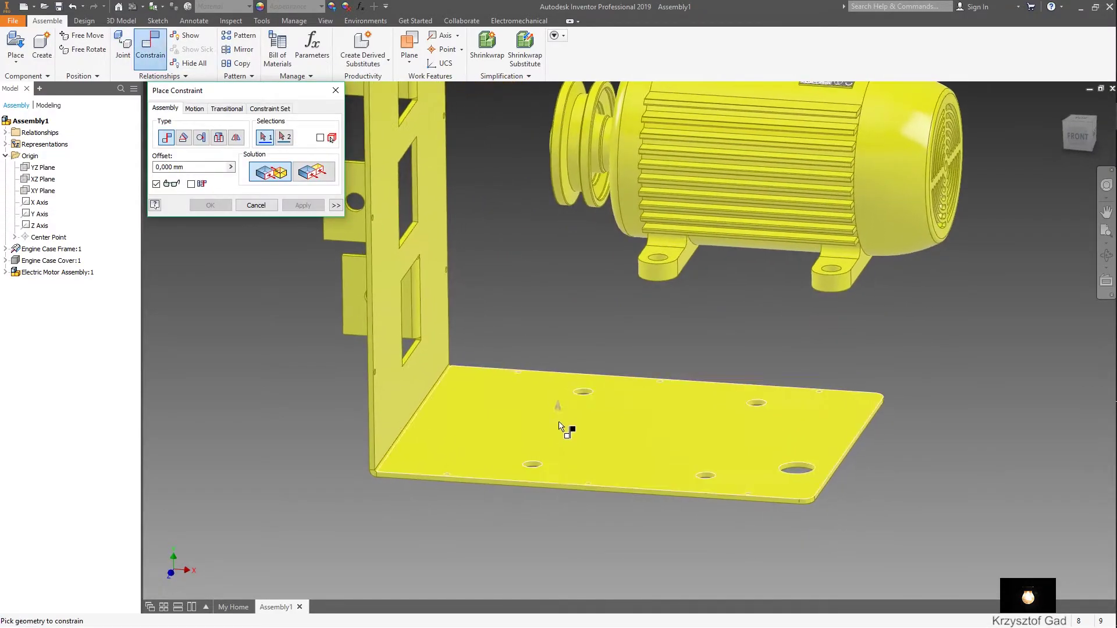
{"action": "left_click", "coordinate": [609, 431]}
{"action": "mouse_move", "coordinate": [609, 431]}
{"action": "middle_mouse_down", "text": "shift"}
{"action": "mouse_move", "coordinate": [838, 257]}
{"action": "mouse_move", "coordinate": [588, 264]}
{"action": "mouse_move", "coordinate": [347, 197]}
{"action": "middle_mouse_up", "text": "shift"}
{"action": "left_click", "coordinate": [310, 207]}
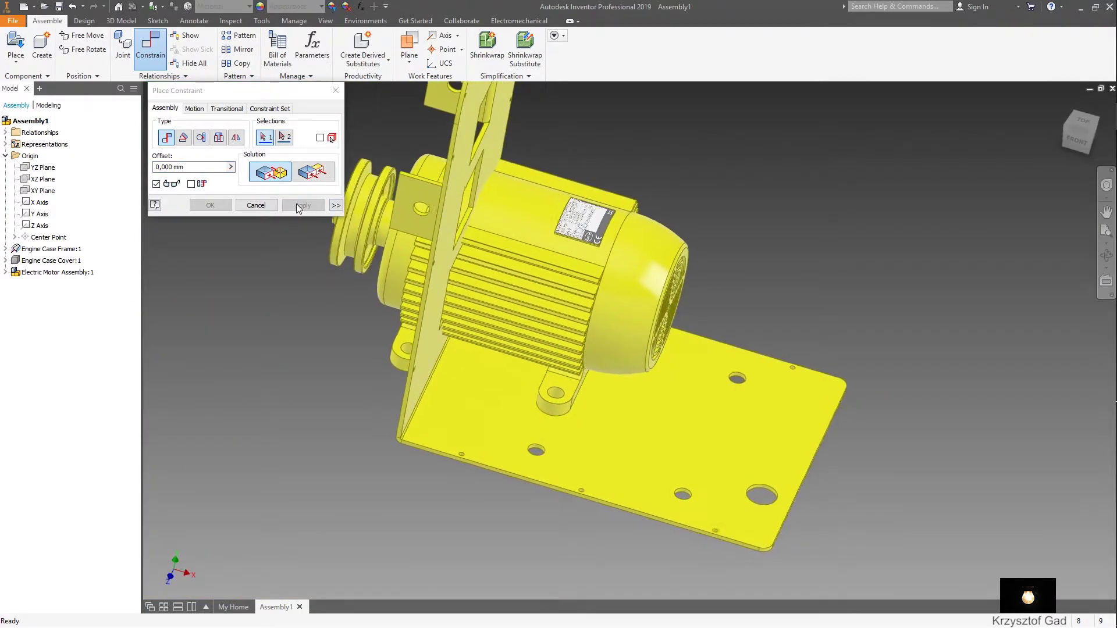
Align one motor mounting-hole axis with its base-plate hole, using the aligned solution.
{"action": "scroll", "coordinate": [487, 389], "scroll_direction": "up", "scroll_amount": 3}
{"action": "scroll", "coordinate": [529, 322], "scroll_direction": "up", "scroll_amount": 3}
{"action": "scroll", "coordinate": [529, 322], "scroll_direction": "up", "scroll_amount": 1}
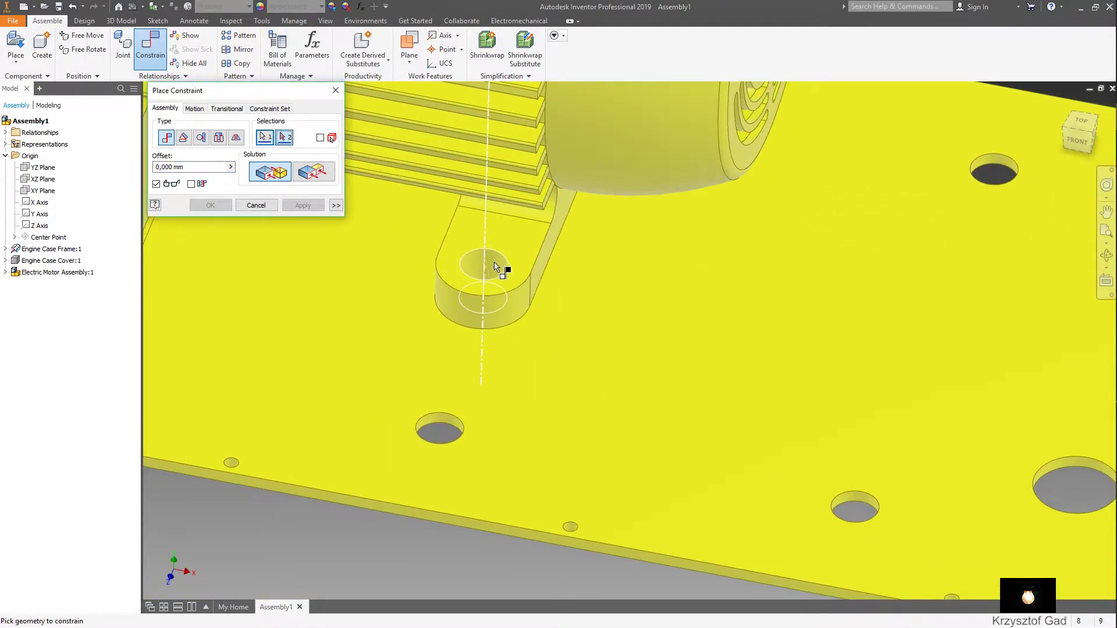
{"action": "left_click", "coordinate": [494, 267]}
{"action": "scroll", "coordinate": [718, 379], "scroll_direction": "up", "scroll_amount": 2}
{"action": "scroll", "coordinate": [718, 375], "scroll_direction": "up", "scroll_amount": 1}
{"action": "left_click", "coordinate": [717, 373]}
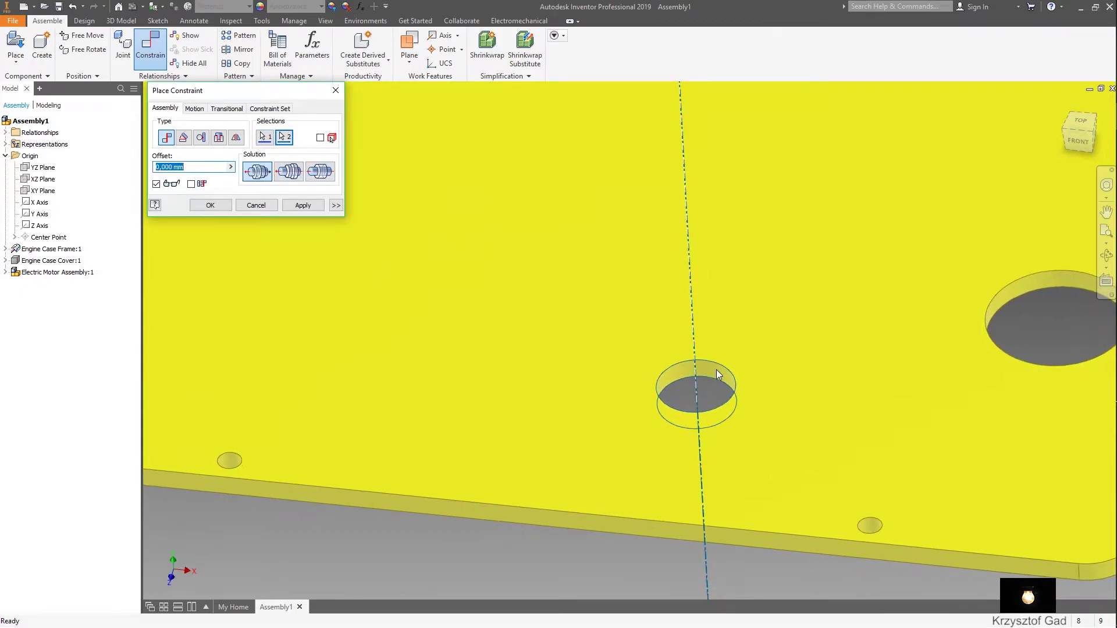
{"action": "scroll", "coordinate": [596, 326], "scroll_direction": "down", "scroll_amount": 3}
{"action": "left_click", "coordinate": [320, 173]}
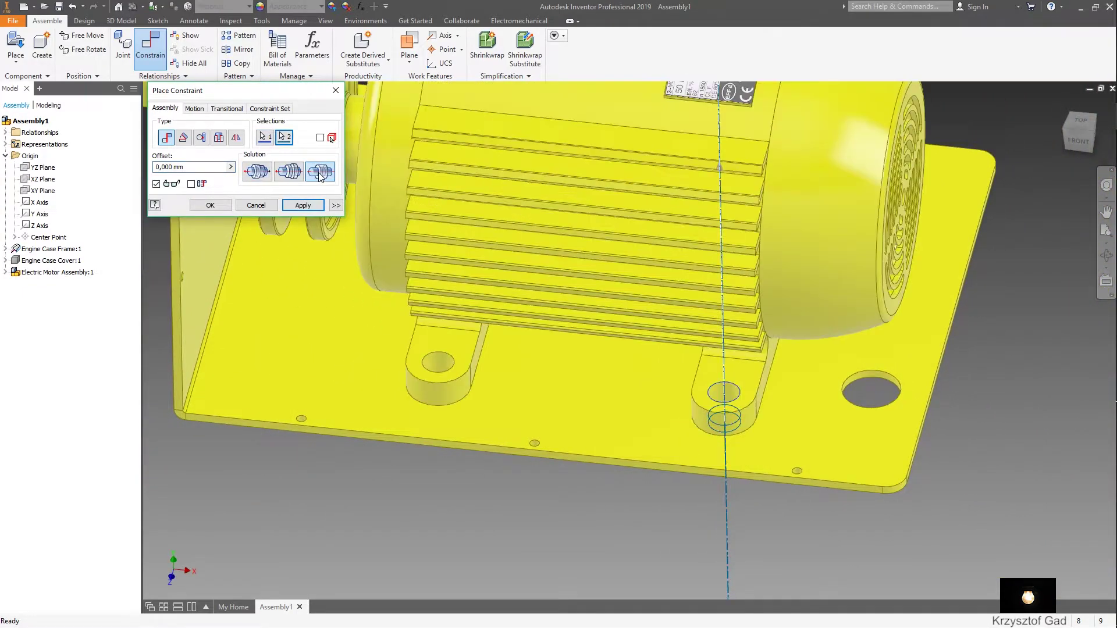
{"action": "left_click", "coordinate": [304, 206]}
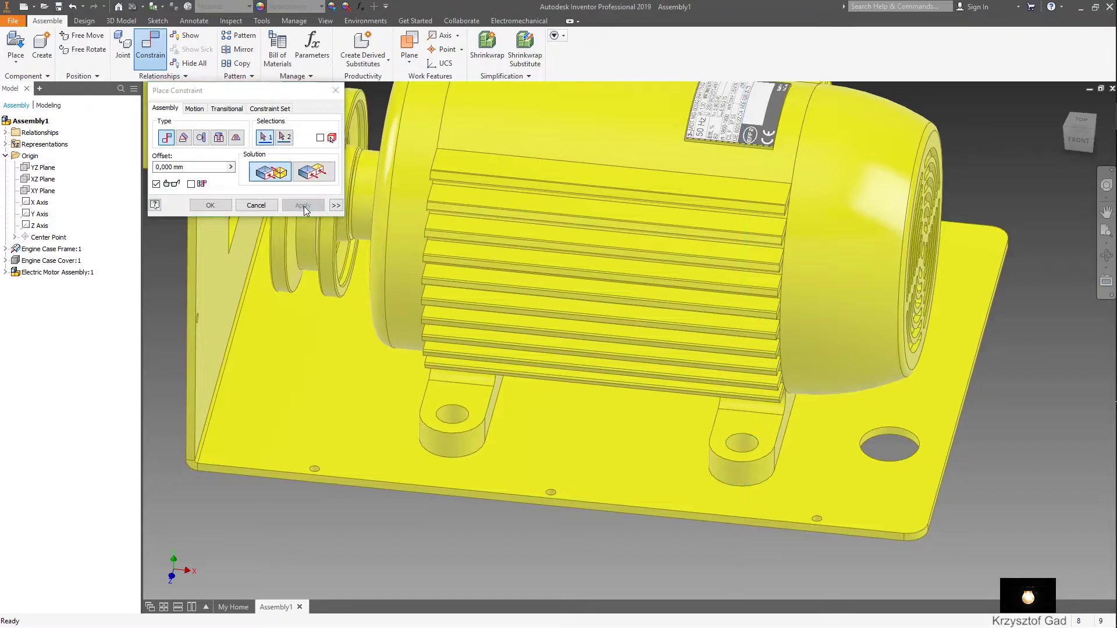
Align a second motor foot hole with its matching base-plate hole.
{"action": "scroll", "coordinate": [303, 207], "scroll_direction": "up", "scroll_amount": 3}
{"action": "scroll", "coordinate": [306, 211], "scroll_direction": "up", "scroll_amount": 2}
{"action": "scroll", "coordinate": [379, 266], "scroll_direction": "up", "scroll_amount": 2}
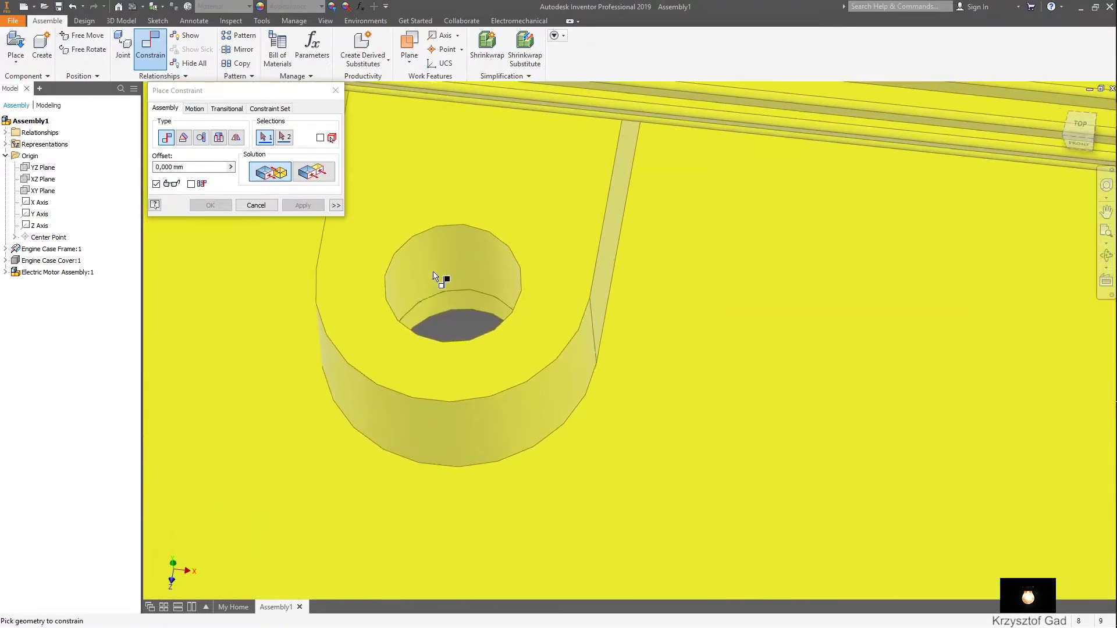
{"action": "left_click", "coordinate": [451, 304]}
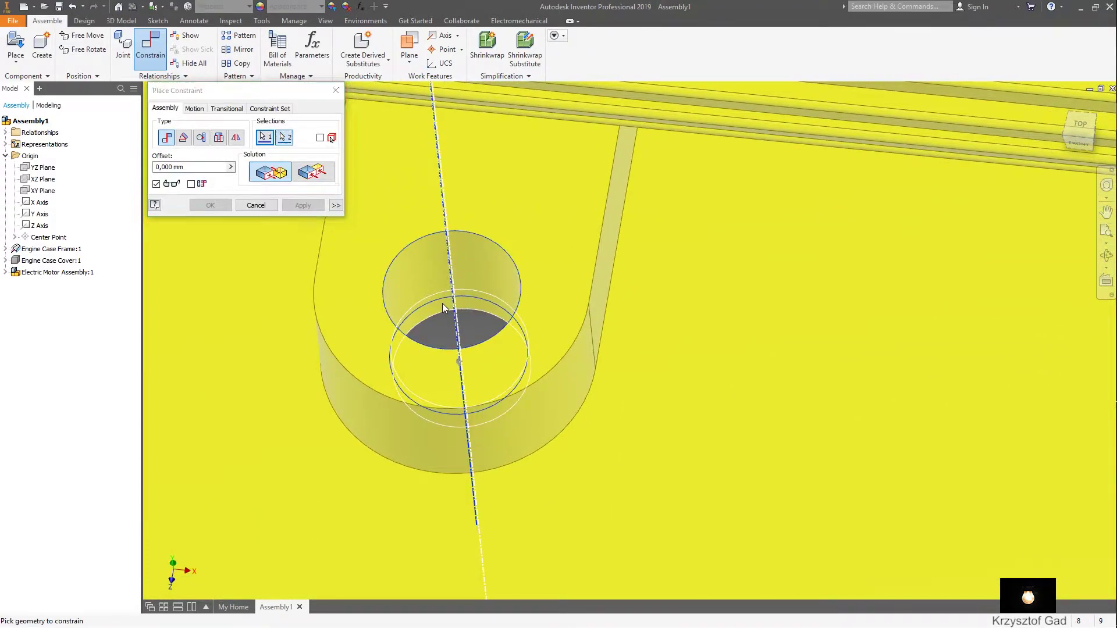
{"action": "left_click", "coordinate": [442, 303]}
{"action": "left_click", "coordinate": [303, 205]}
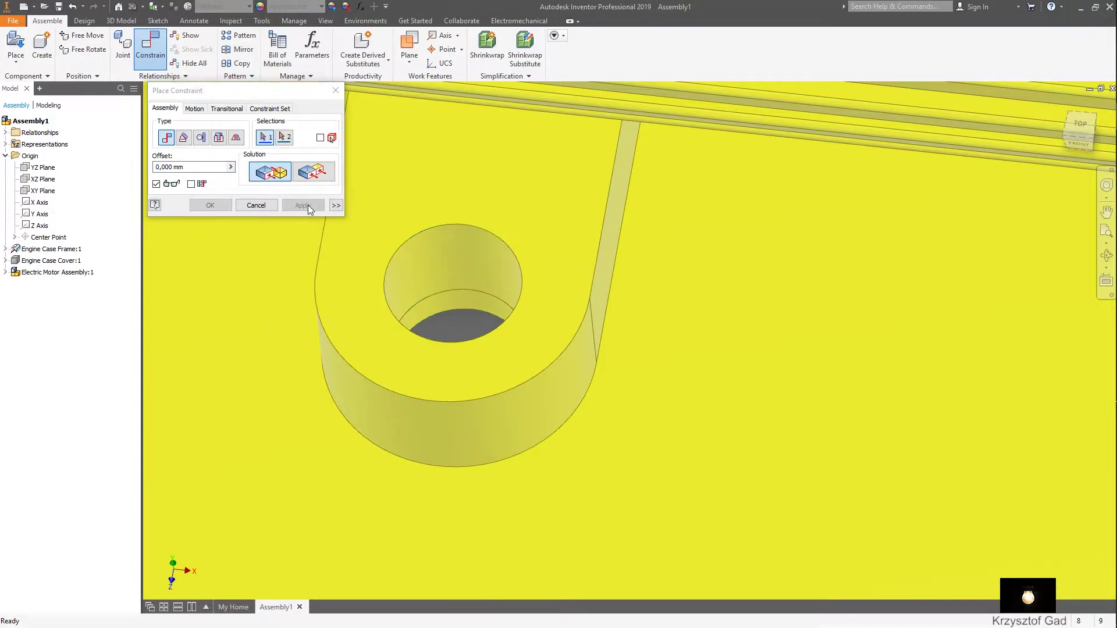
{"action": "scroll", "coordinate": [285, 201], "scroll_direction": "down", "scroll_amount": 5}
{"action": "left_click", "coordinate": [256, 205]}
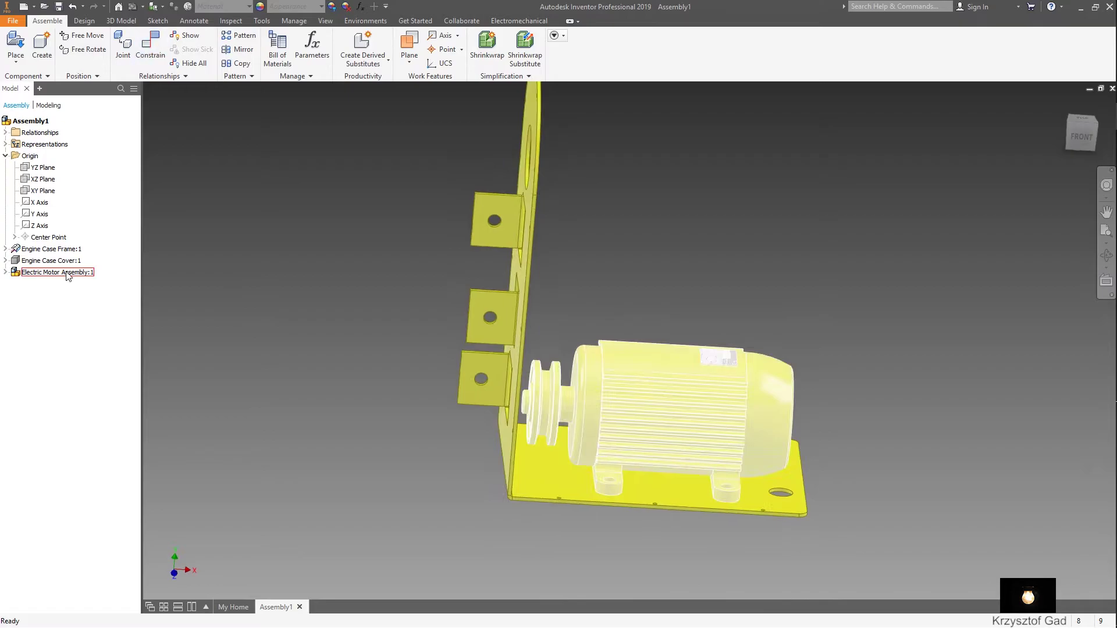
Choose the DIN EN 24017 hex head bolt from Content Center under Fasteners > Bolts > Hex Head.
{"action": "left_click", "coordinate": [15, 61]}
{"action": "left_click", "coordinate": [26, 106]}
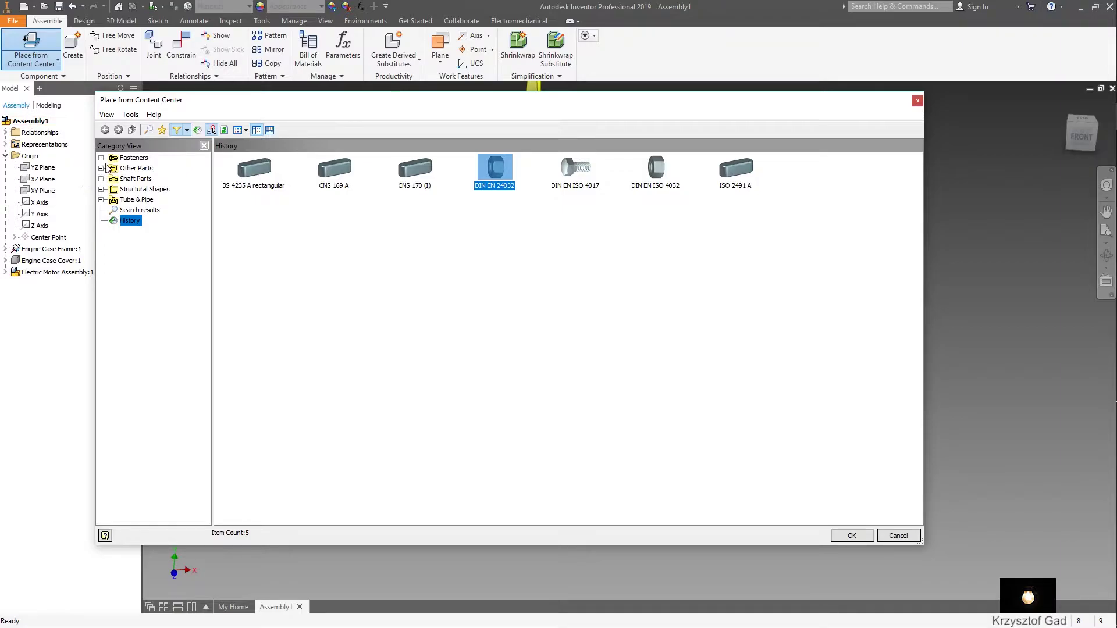
{"action": "left_click", "coordinate": [187, 132]}
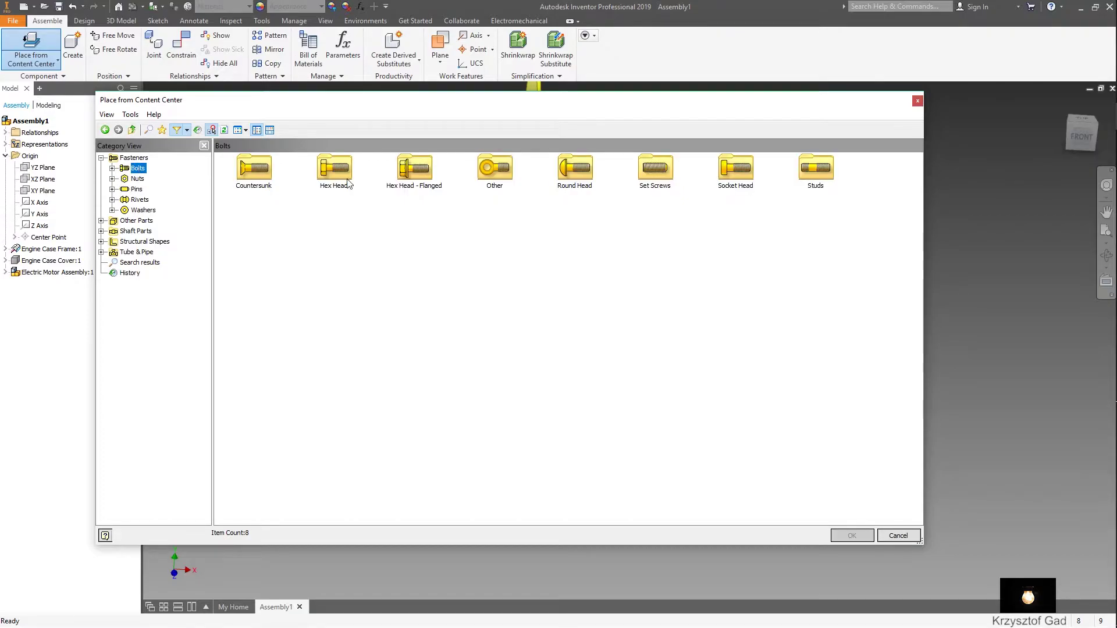
{"action": "double_click", "coordinate": [336, 174]}
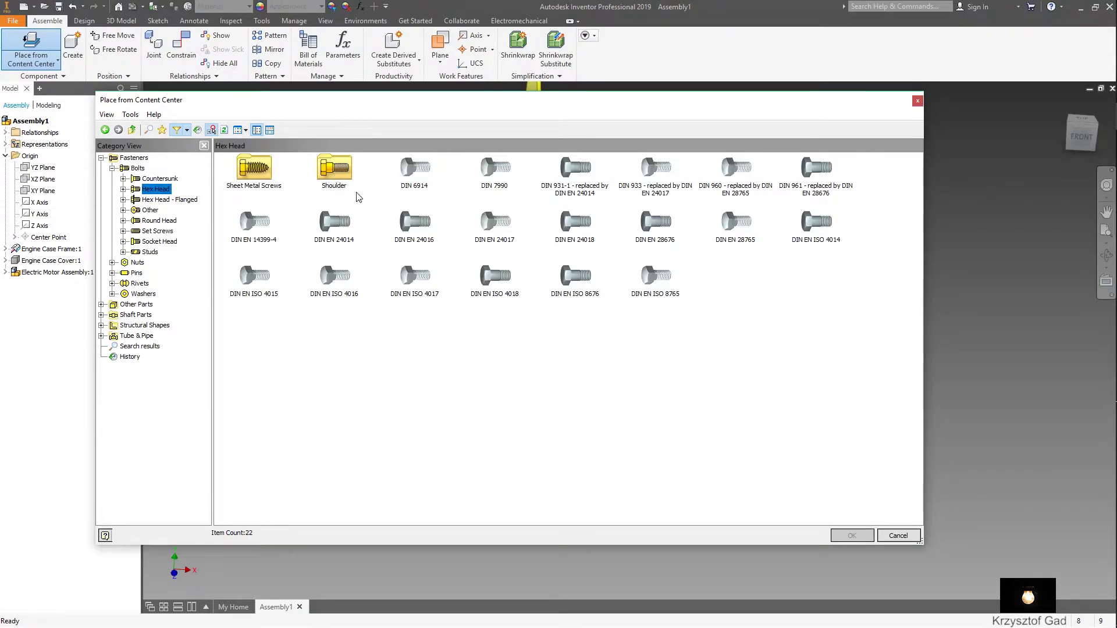
{"action": "double_click", "coordinate": [500, 221]}
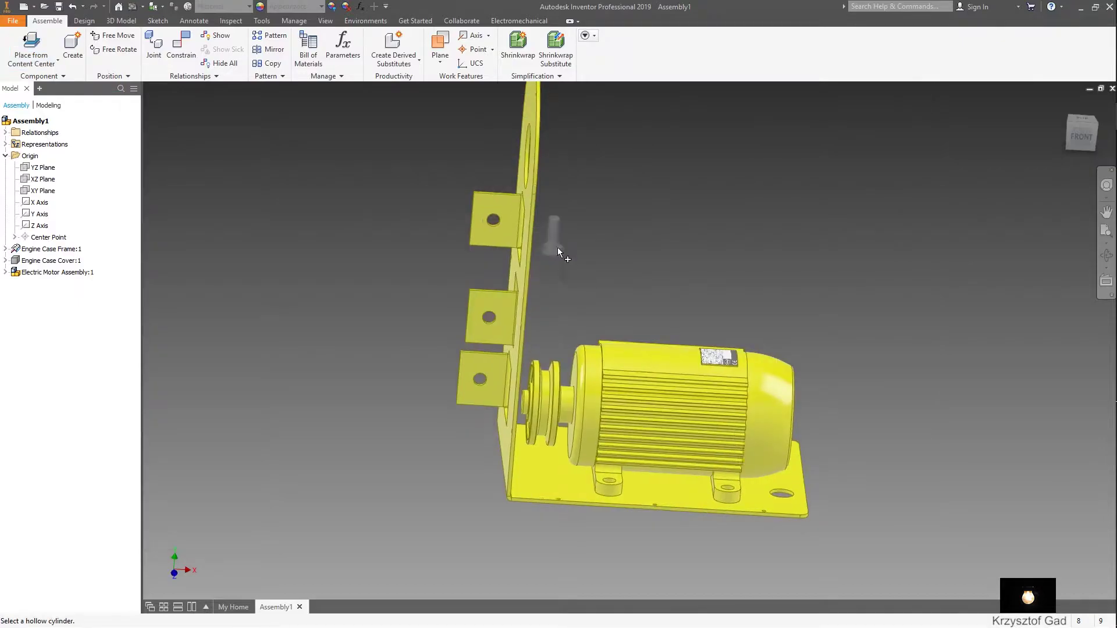
AutoDrop an M10 x 25 DIN EN 24017 bolt into a motor foot hole and apply it to all four holes.
{"action": "scroll", "coordinate": [605, 268], "scroll_direction": "up", "scroll_amount": 5}
{"action": "scroll", "coordinate": [648, 296], "scroll_direction": "up", "scroll_amount": 4}
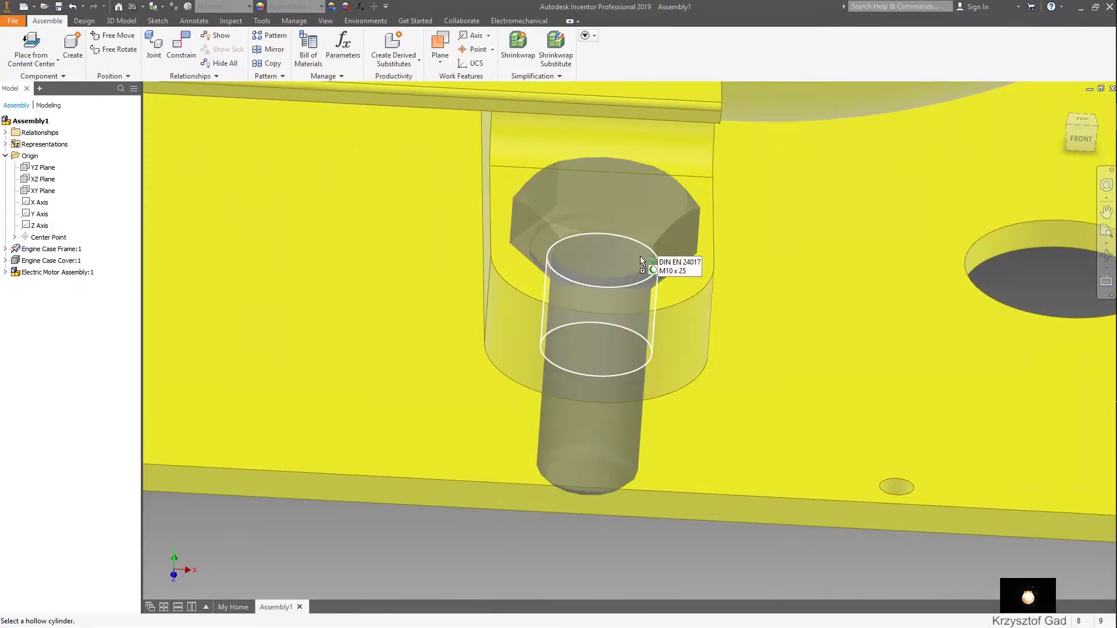
{"action": "left_click", "coordinate": [650, 261]}
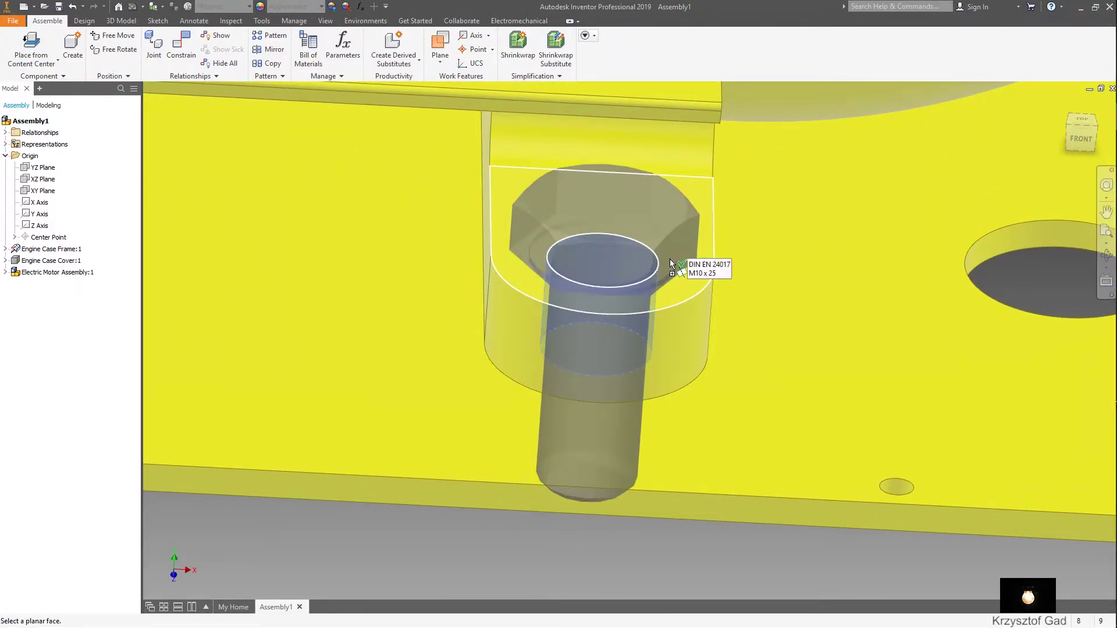
{"action": "left_click", "coordinate": [670, 260]}
{"action": "scroll", "coordinate": [669, 260], "scroll_direction": "down", "scroll_amount": 5}
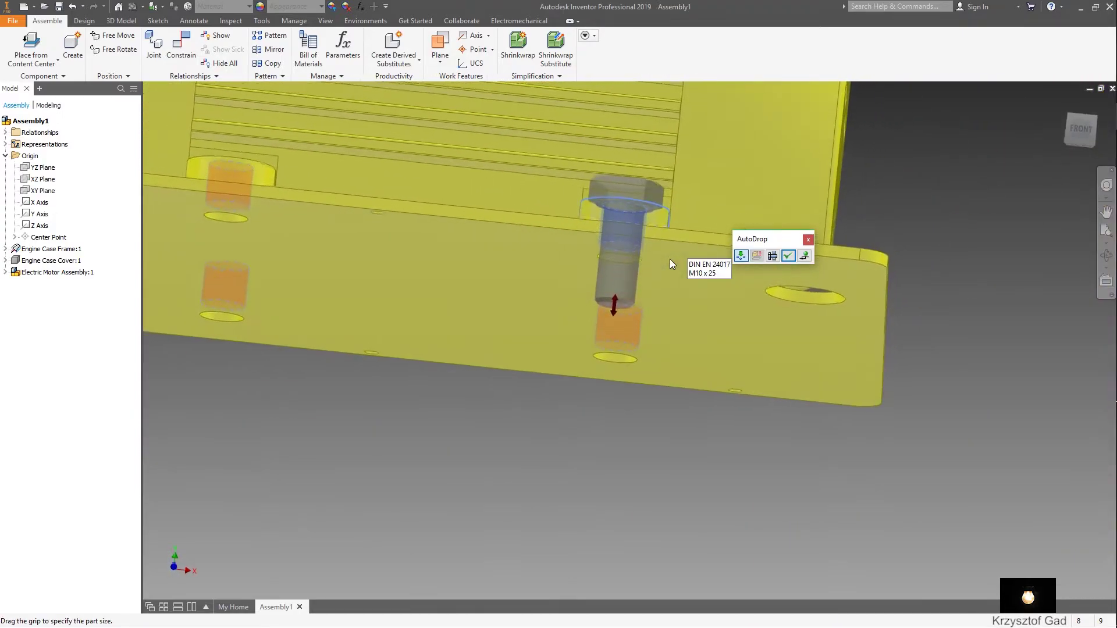
{"action": "scroll", "coordinate": [656, 296], "scroll_direction": "up", "scroll_amount": 1}
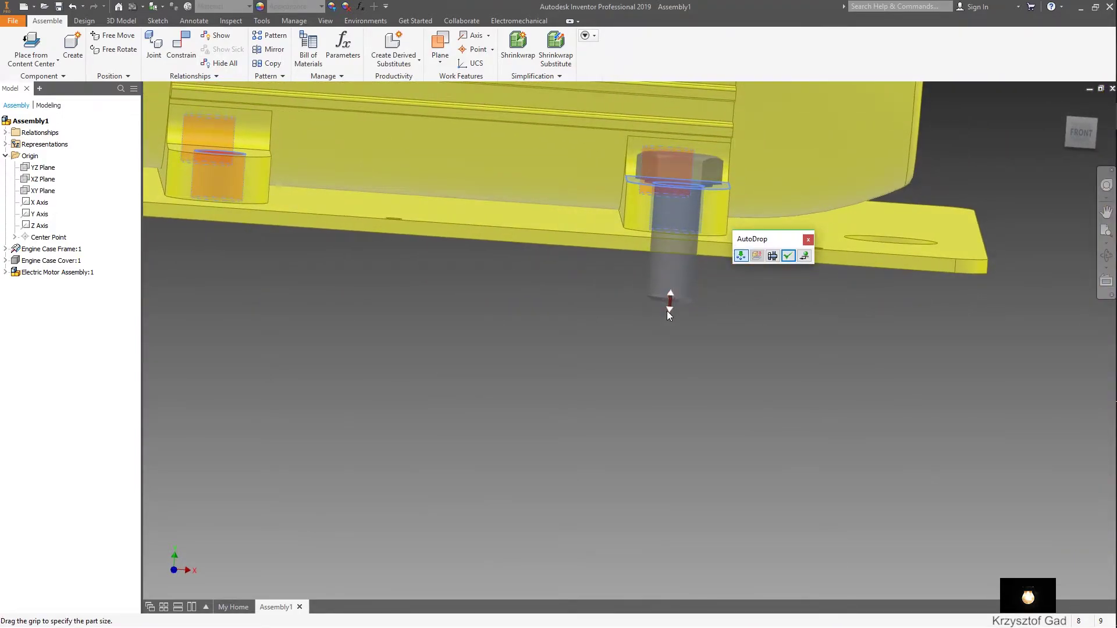
{"action": "left_click_drag", "start_coordinate": [670, 315], "coordinate": [672, 306]}
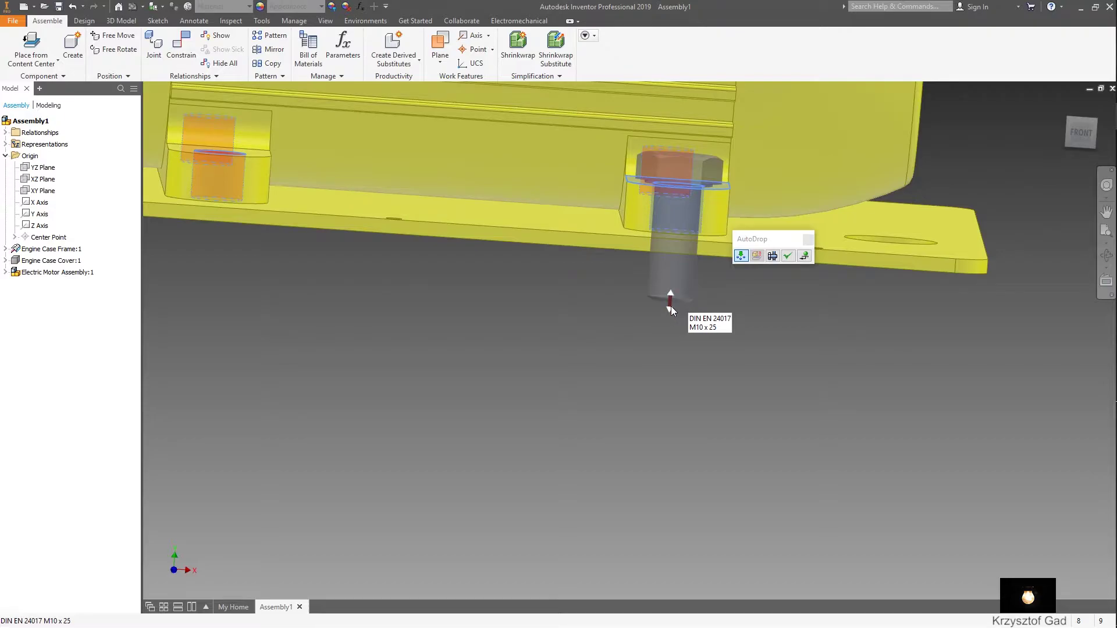
{"action": "scroll", "coordinate": [672, 306], "scroll_direction": "down", "scroll_amount": 3}
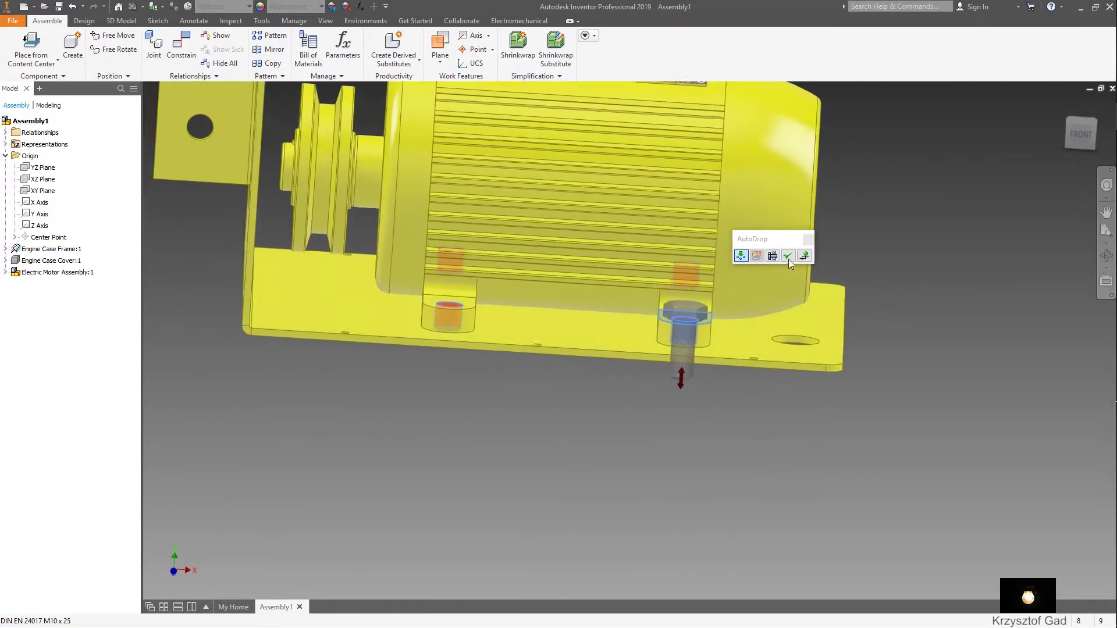
{"action": "left_click", "coordinate": [788, 255]}
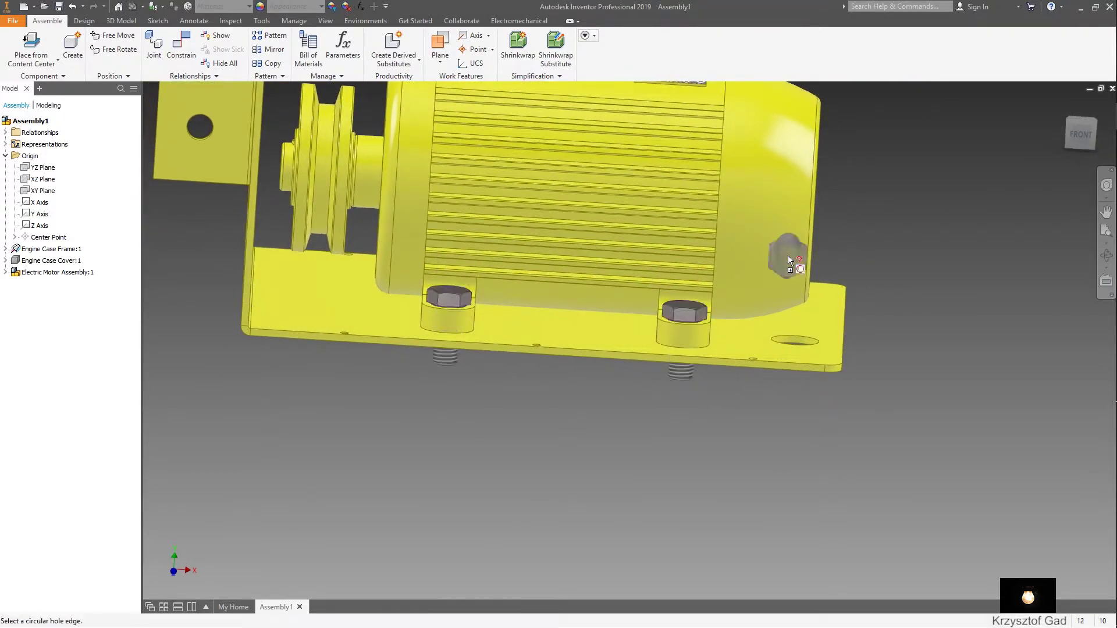
{"action": "right_click", "coordinate": [914, 238]}
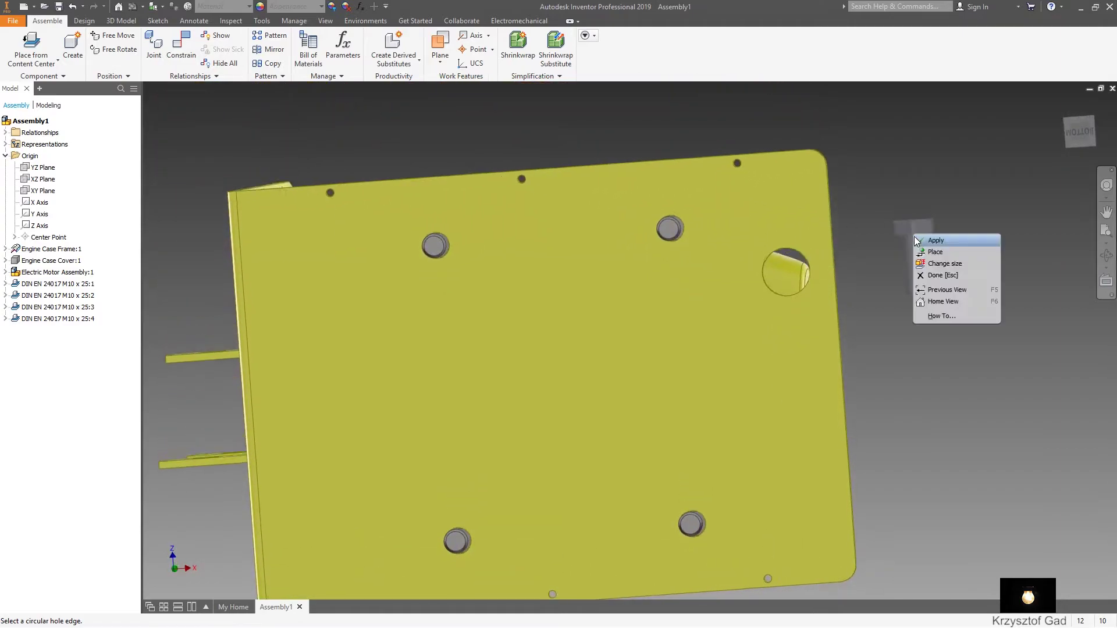
Finish the bolts, then AutoDrop DIN 125-1 A 10,5 plain washers onto all four bolt ends.
{"action": "left_click", "coordinate": [934, 276]}
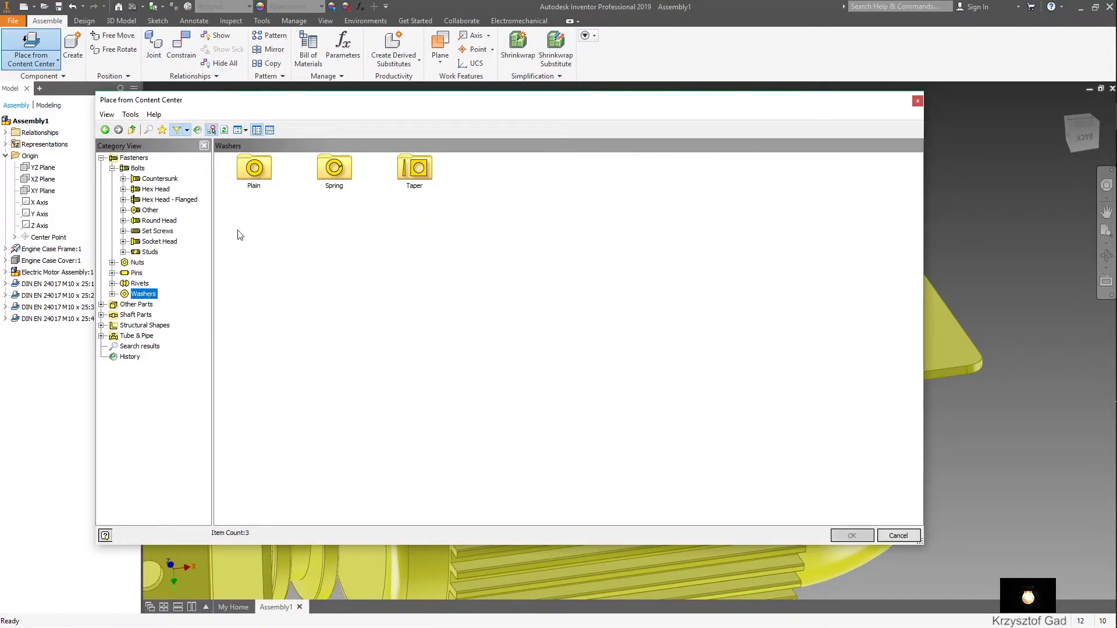
{"action": "double_click", "coordinate": [264, 175]}
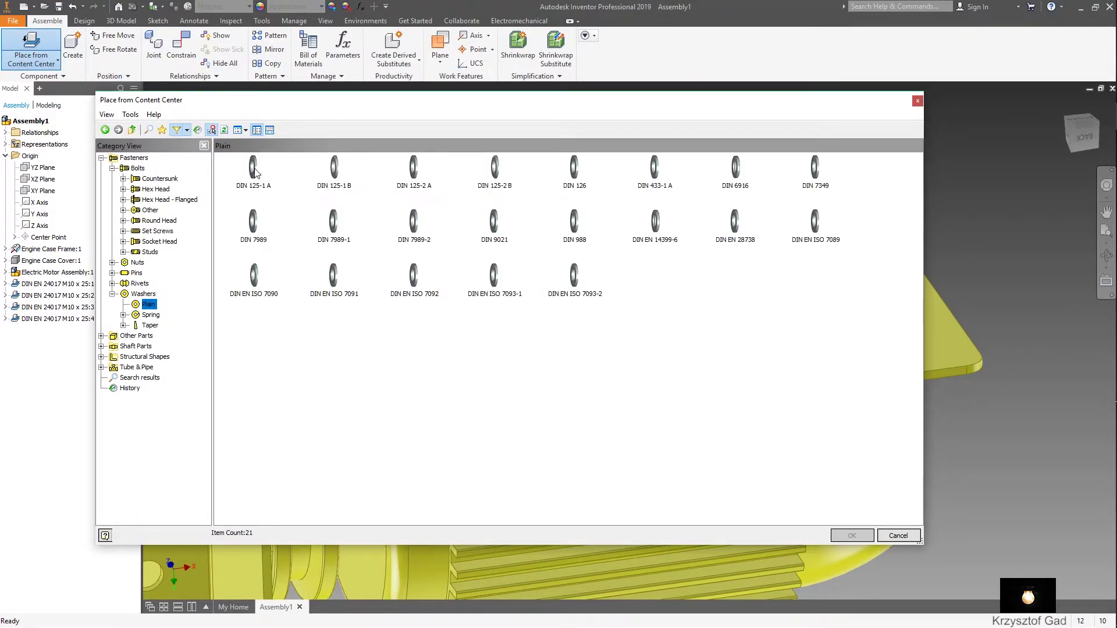
{"action": "double_click", "coordinate": [251, 170]}
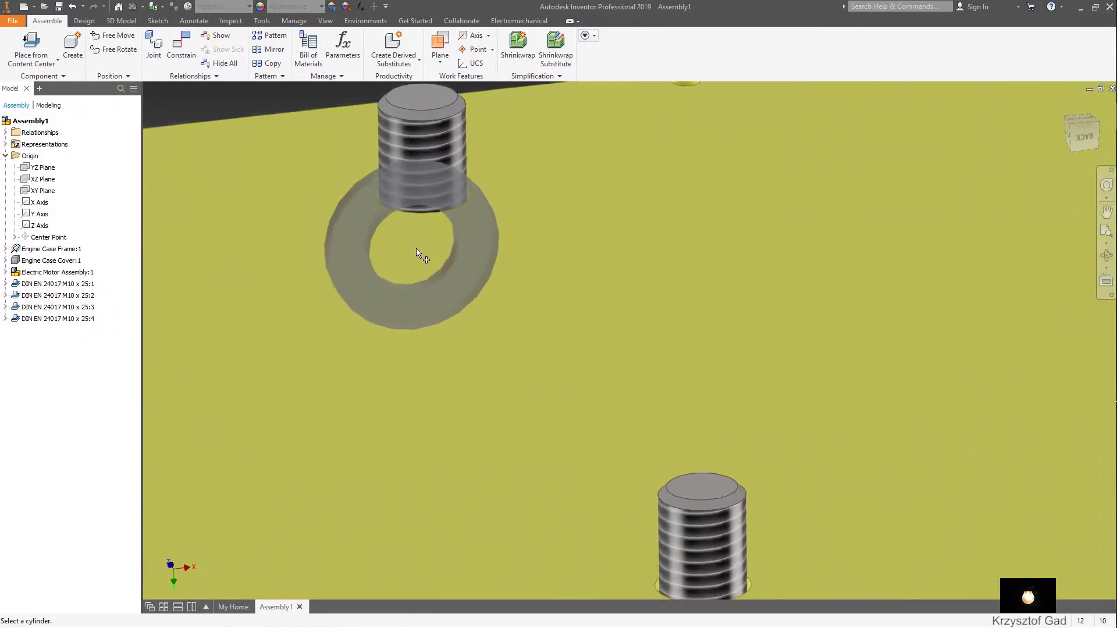
{"action": "left_click", "coordinate": [464, 175]}
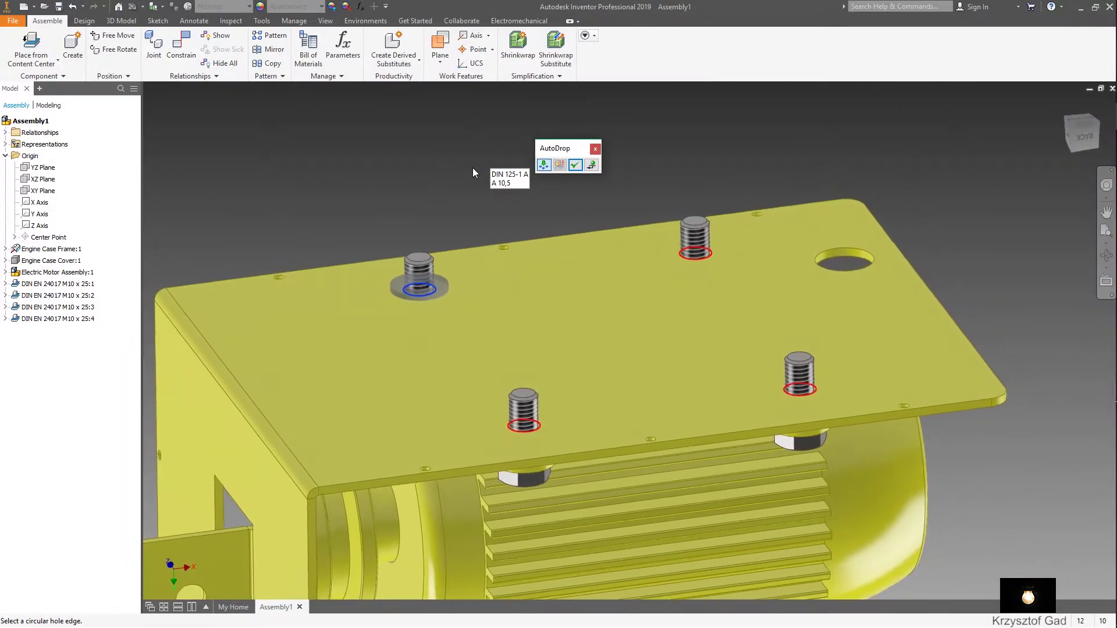
{"action": "left_click", "coordinate": [574, 165]}
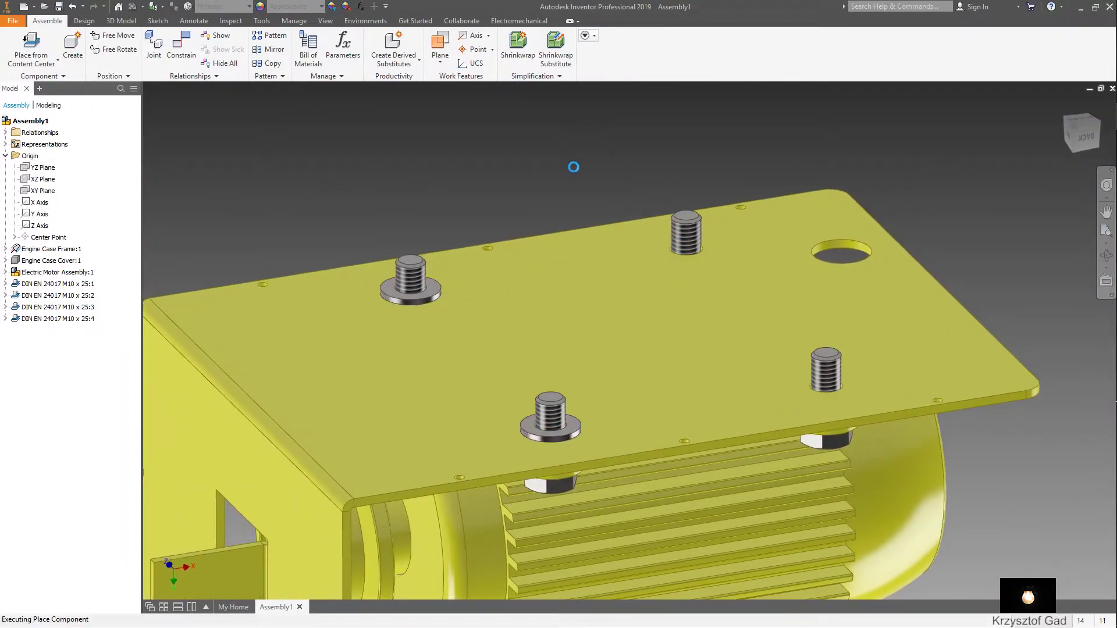
{"action": "right_click", "coordinate": [574, 171]}
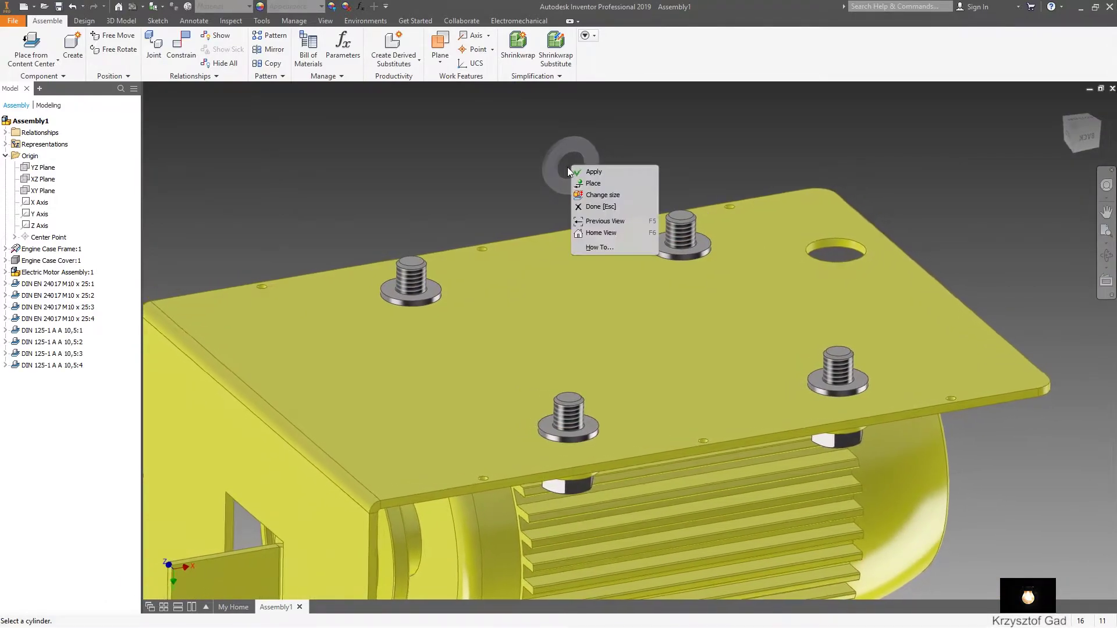
{"action": "left_click", "coordinate": [587, 206]}
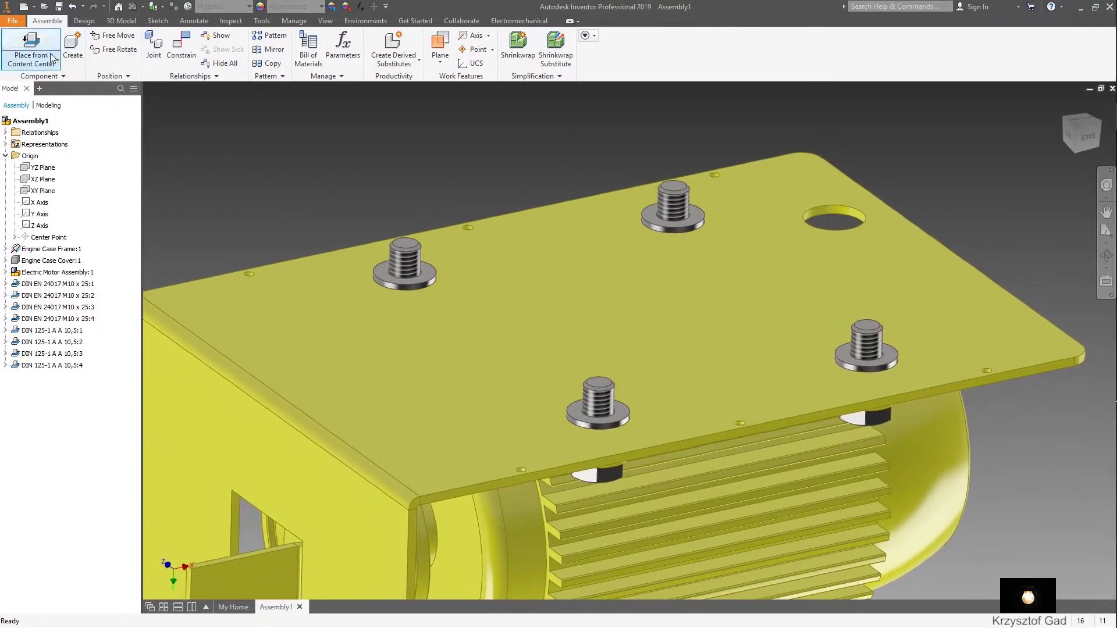
Choose the DIN EN 24032 M10 hex nut and place it on the first two bolts.
{"action": "left_click", "coordinate": [32, 42]}
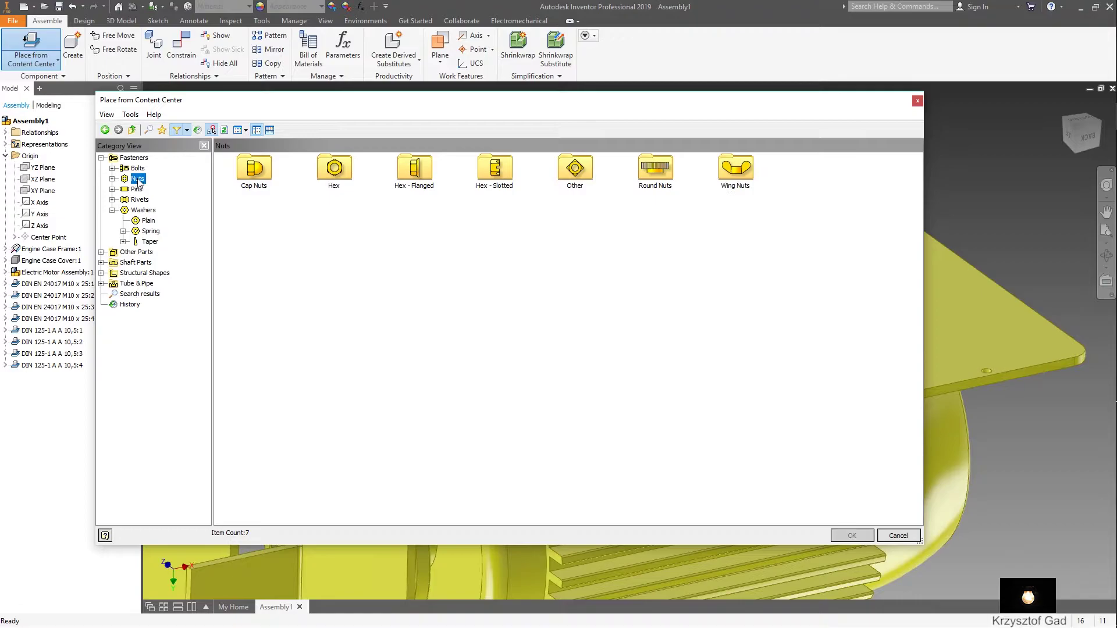
{"action": "double_click", "coordinate": [343, 182]}
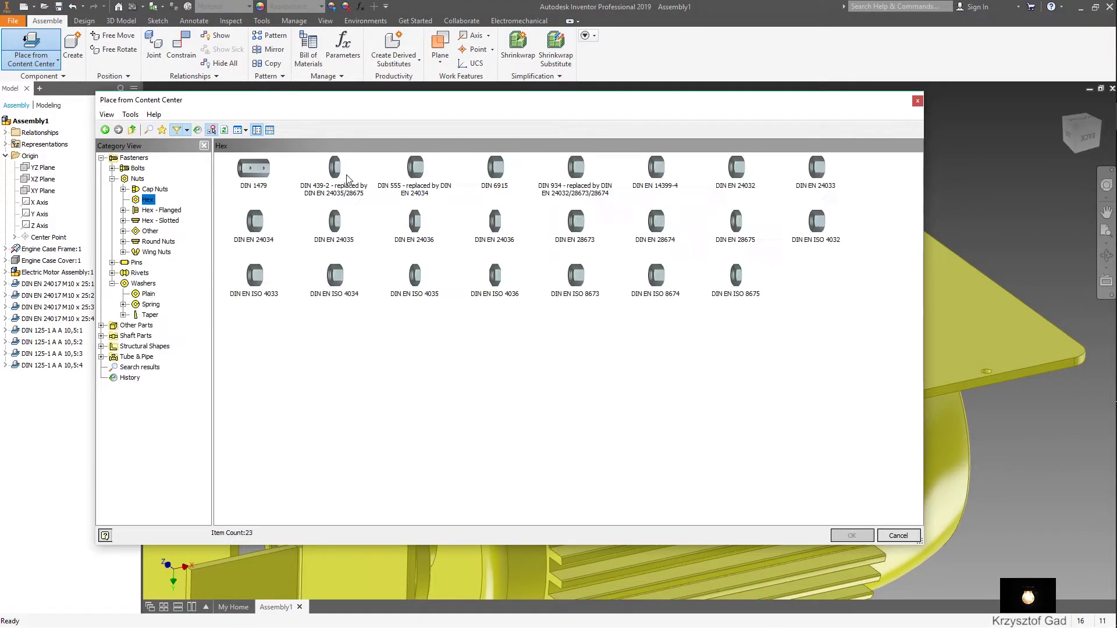
{"action": "double_click", "coordinate": [736, 169]}
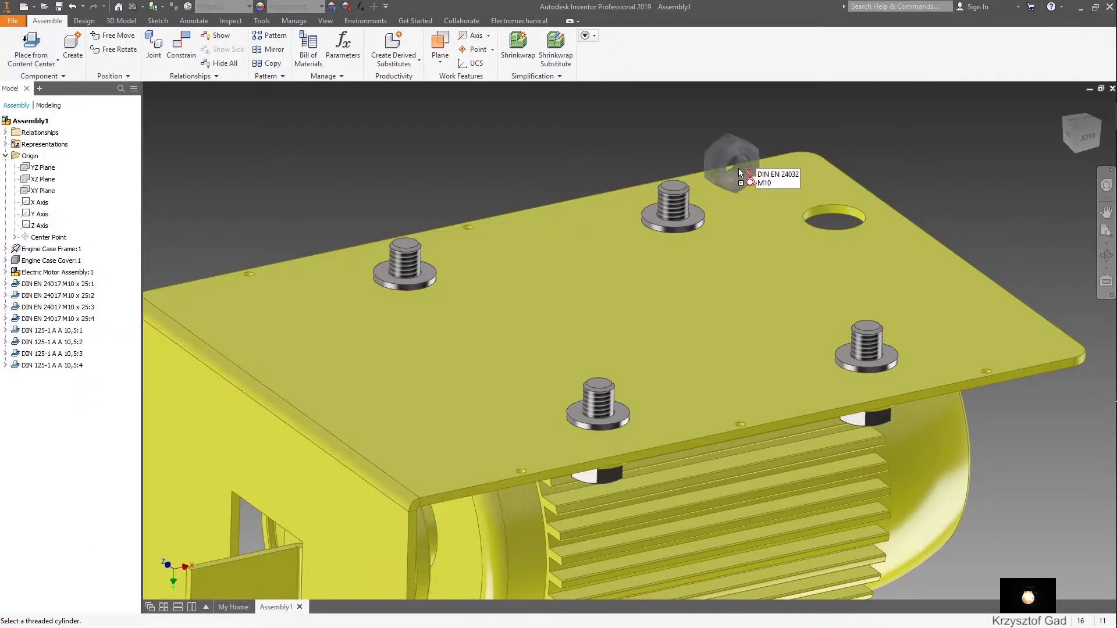
{"action": "scroll", "coordinate": [620, 386], "scroll_direction": "up", "scroll_amount": 3}
{"action": "scroll", "coordinate": [555, 377], "scroll_direction": "up", "scroll_amount": 4}
{"action": "scroll", "coordinate": [557, 377], "scroll_direction": "up", "scroll_amount": 2}
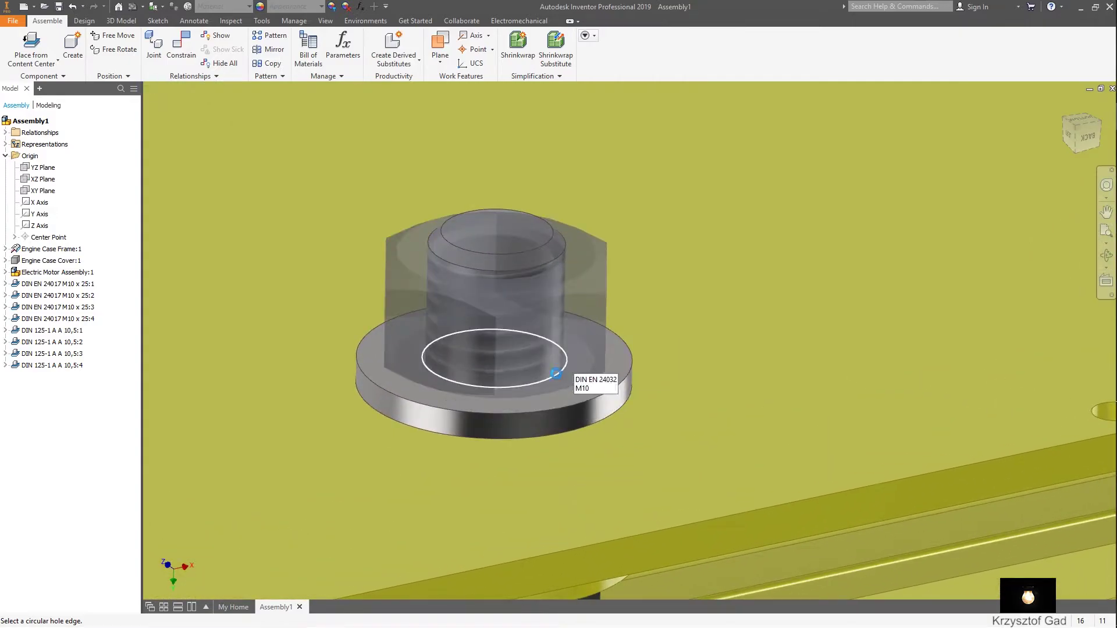
{"action": "scroll", "coordinate": [557, 377], "scroll_direction": "down", "scroll_amount": 3}
{"action": "scroll", "coordinate": [633, 372], "scroll_direction": "down", "scroll_amount": 3}
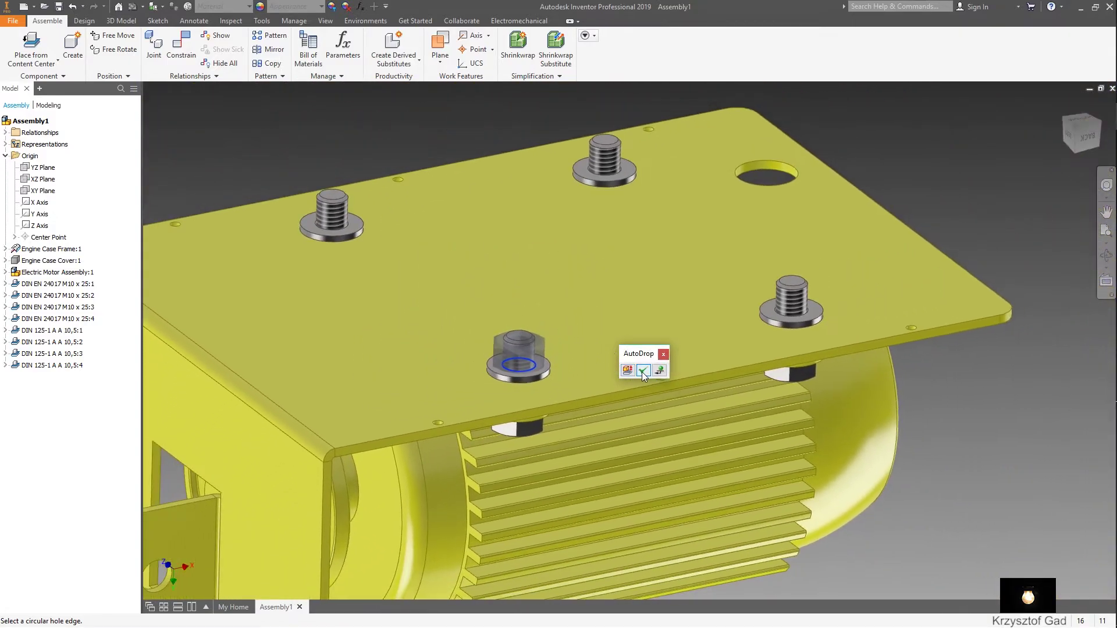
{"action": "left_click", "coordinate": [643, 373]}
{"action": "scroll", "coordinate": [761, 343], "scroll_direction": "up", "scroll_amount": 4}
{"action": "scroll", "coordinate": [768, 301], "scroll_direction": "up", "scroll_amount": 2}
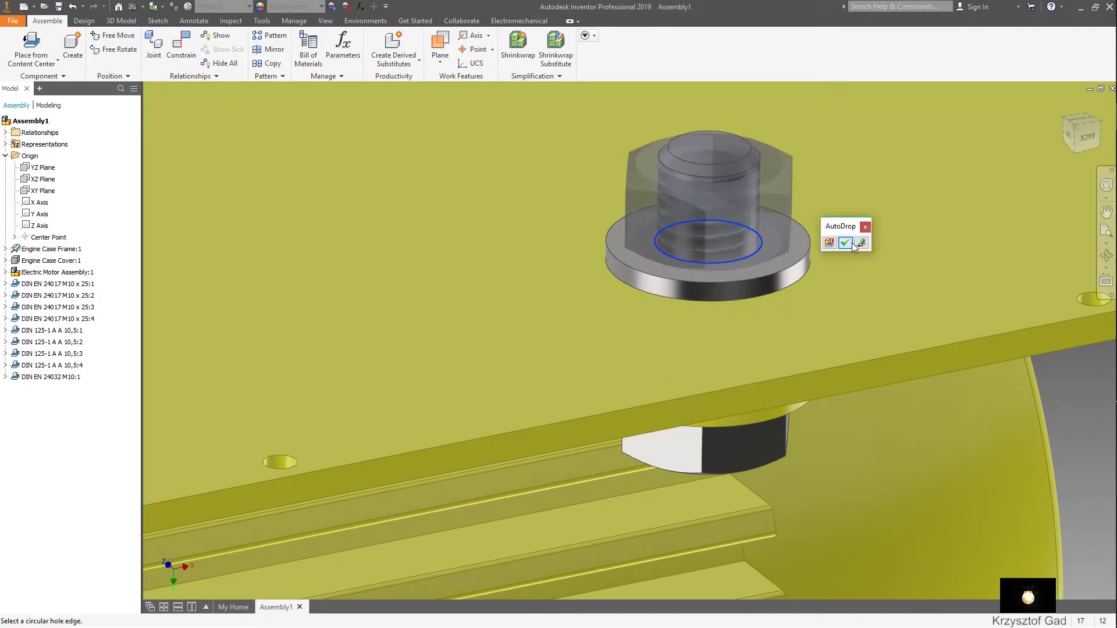
{"action": "left_click", "coordinate": [845, 243]}
Add M10 hex nuts to the third and fourth bolts and finish nut placement.
{"action": "scroll", "coordinate": [648, 205], "scroll_direction": "down", "scroll_amount": 3}
{"action": "scroll", "coordinate": [656, 298], "scroll_direction": "up", "scroll_amount": 4}
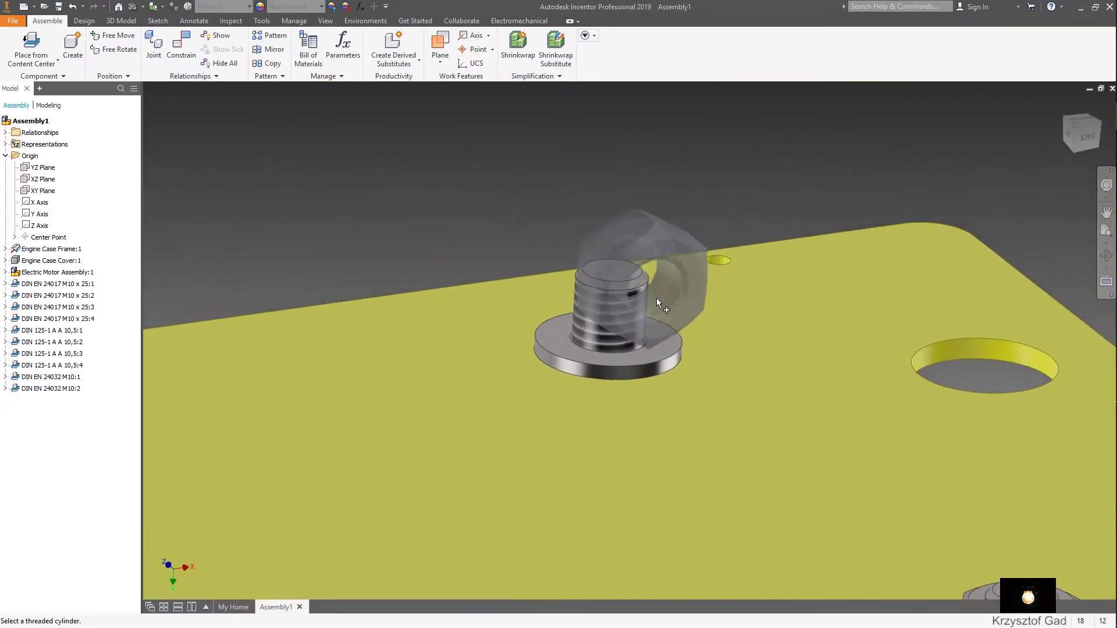
{"action": "left_click", "coordinate": [638, 351]}
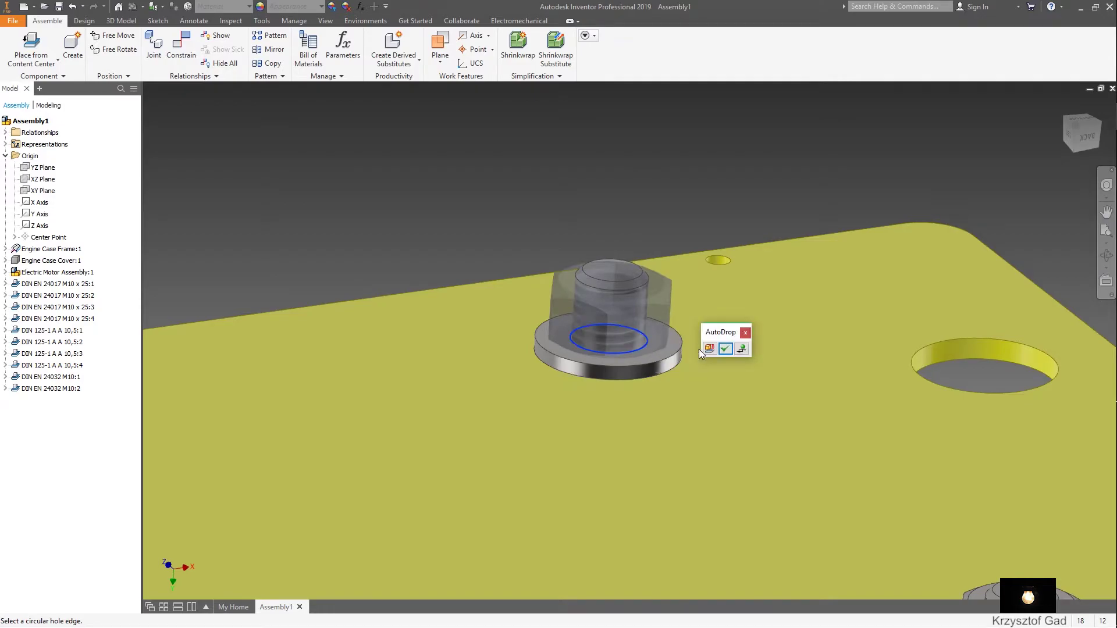
{"action": "left_click", "coordinate": [724, 348]}
{"action": "scroll", "coordinate": [582, 337], "scroll_direction": "down", "scroll_amount": 3}
{"action": "scroll", "coordinate": [512, 331], "scroll_direction": "up", "scroll_amount": 4}
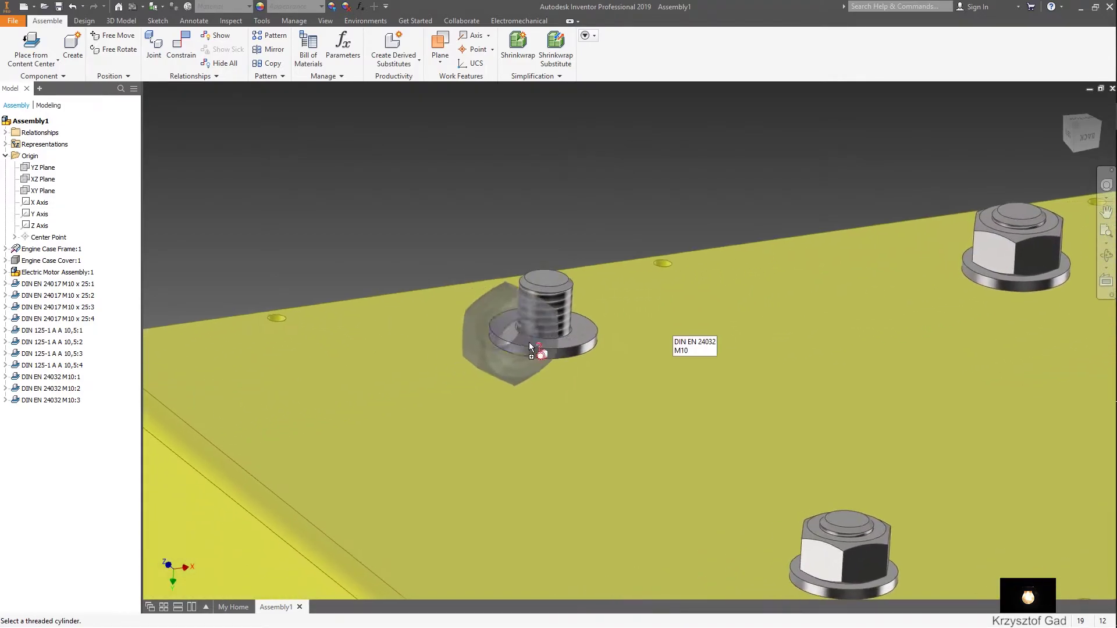
{"action": "left_click", "coordinate": [543, 336]}
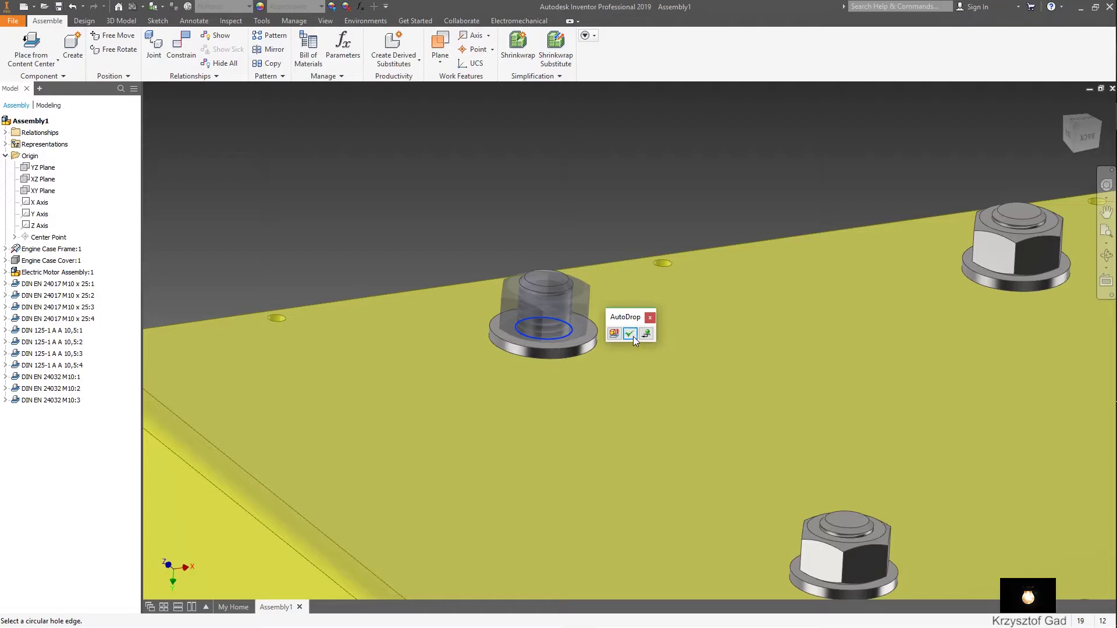
{"action": "left_click", "coordinate": [633, 336]}
{"action": "scroll", "coordinate": [633, 336], "scroll_direction": "down", "scroll_amount": 5}
{"action": "right_click", "coordinate": [483, 229]}
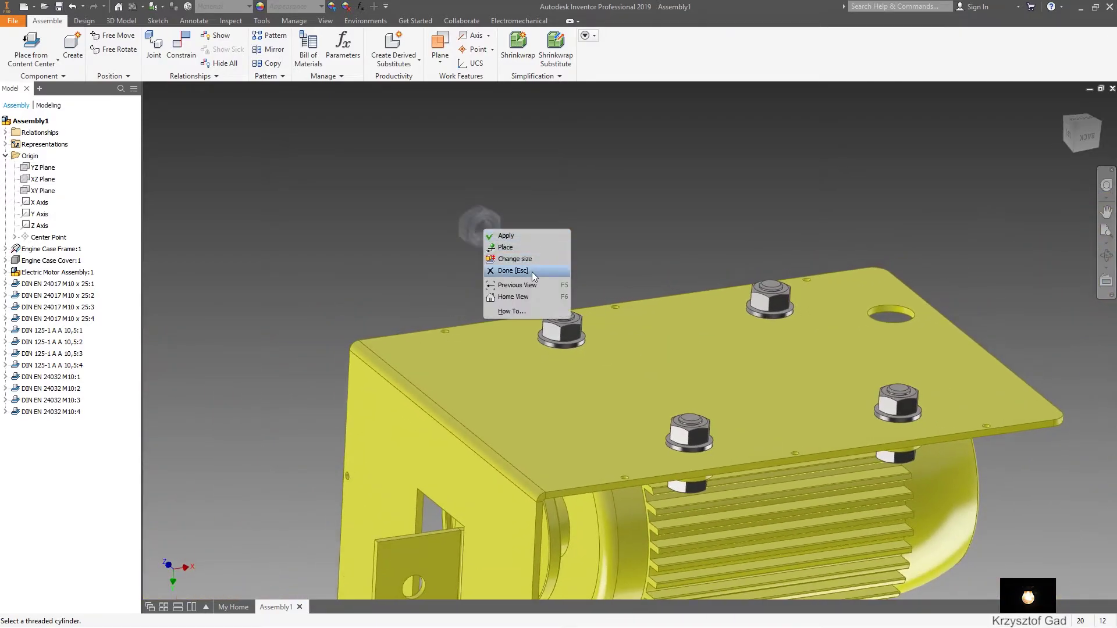
{"action": "left_click", "coordinate": [532, 271]}
Turn Engine Case Cover:1 visibility back on from the Front view, then return to Home view.
{"action": "mouse_move", "coordinate": [526, 268]}
{"action": "middle_mouse_down", "text": "shift"}
{"action": "mouse_move", "coordinate": [459, 231]}
{"action": "mouse_move", "coordinate": [327, 218]}
{"action": "middle_mouse_up", "text": "shift"}
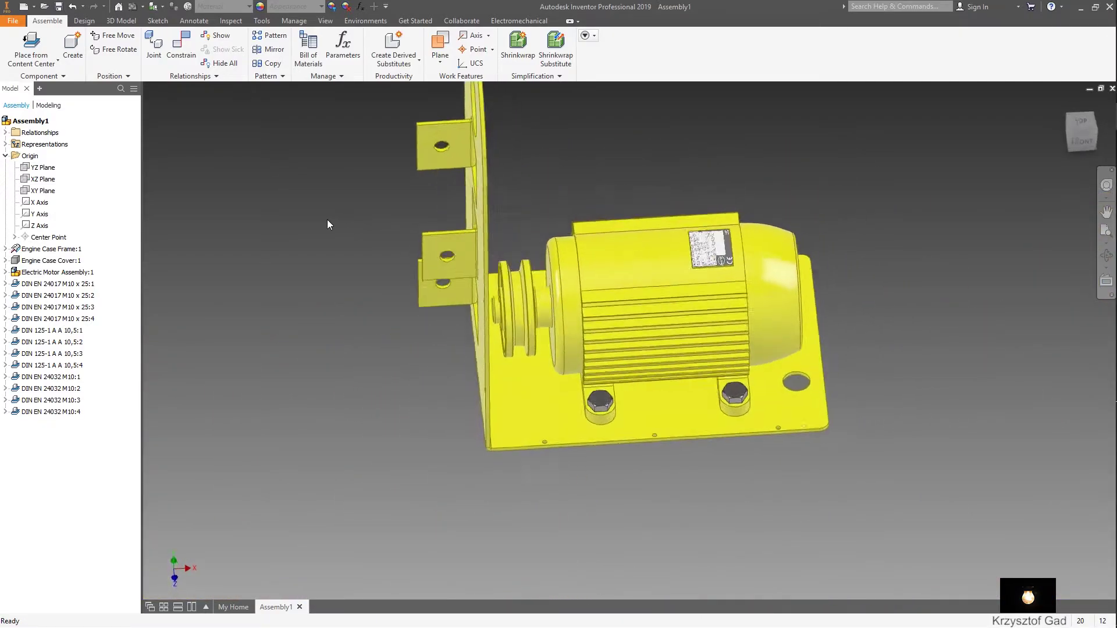
{"action": "key", "text": "F5"}
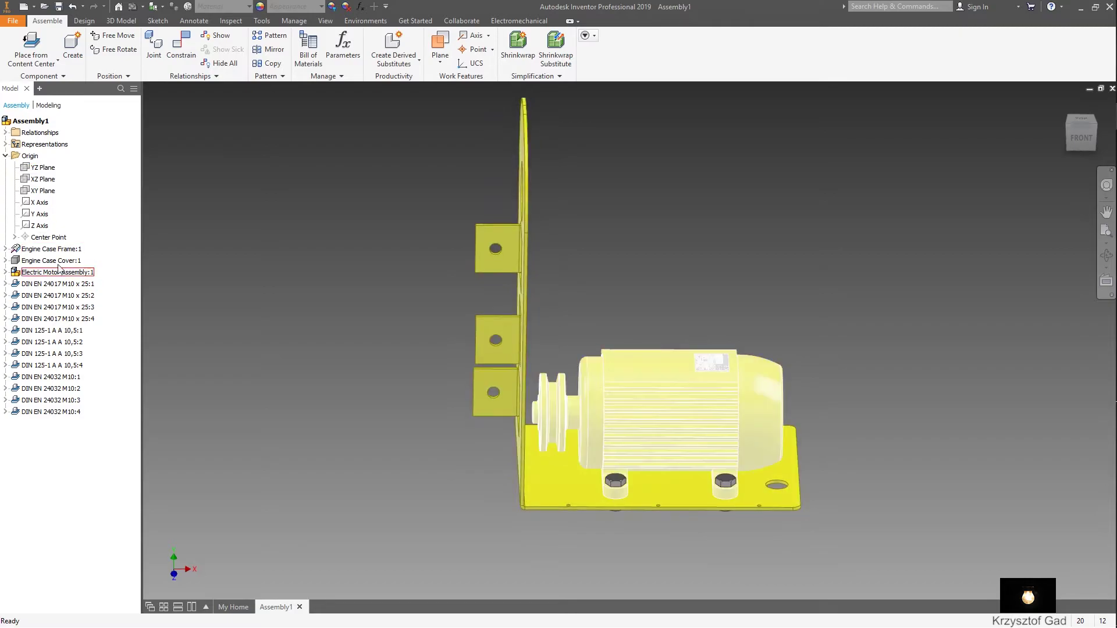
{"action": "right_click", "coordinate": [57, 262]}
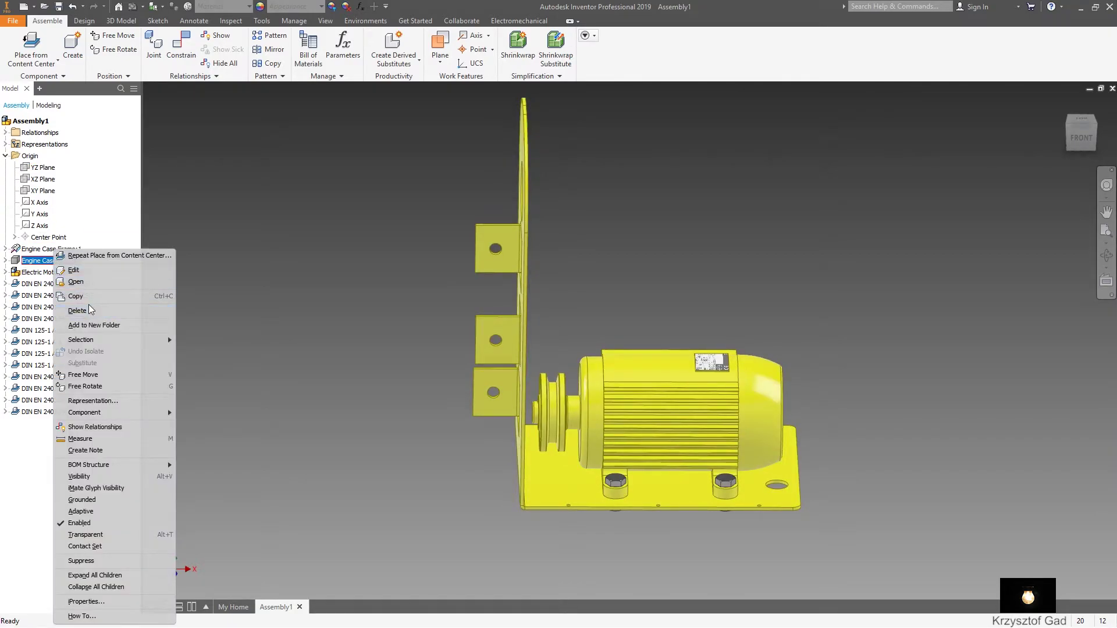
{"action": "left_click", "coordinate": [125, 478]}
{"action": "key", "text": "F6"}
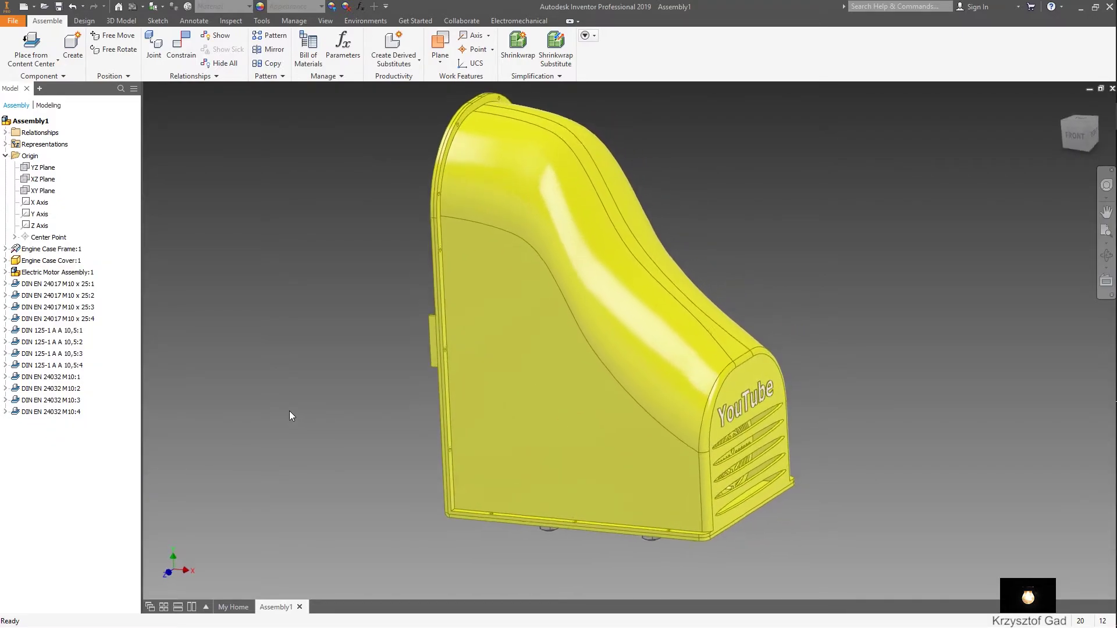
Choose the DIN EN ISO 4762 bolt from Content Center under Fasteners > Bolts > Socket Head.
{"action": "left_click", "coordinate": [57, 61]}
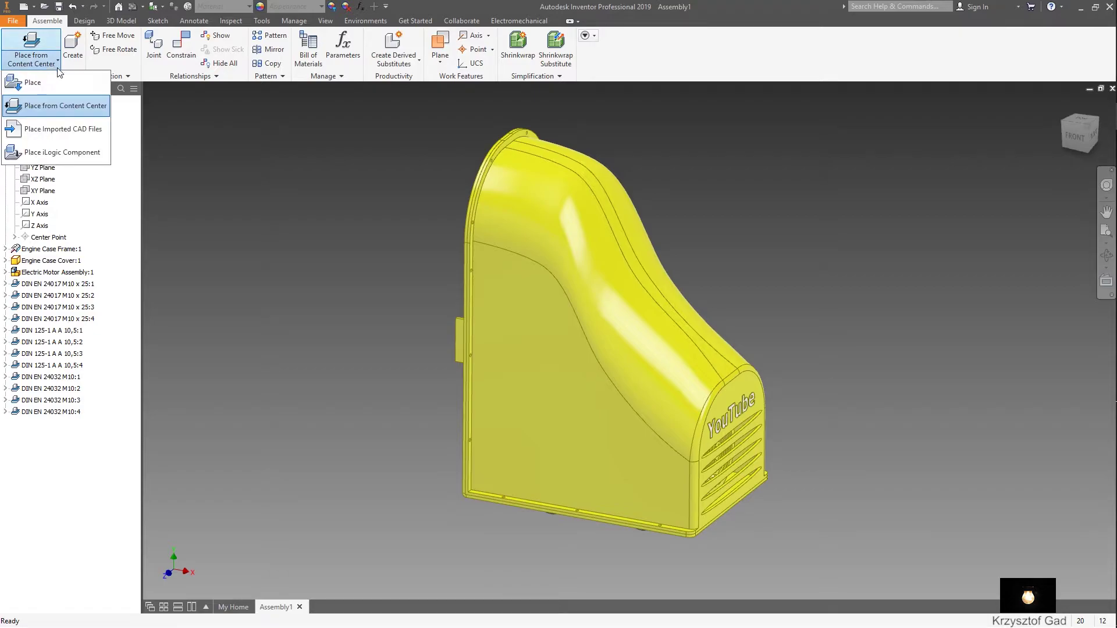
{"action": "left_click", "coordinate": [78, 109]}
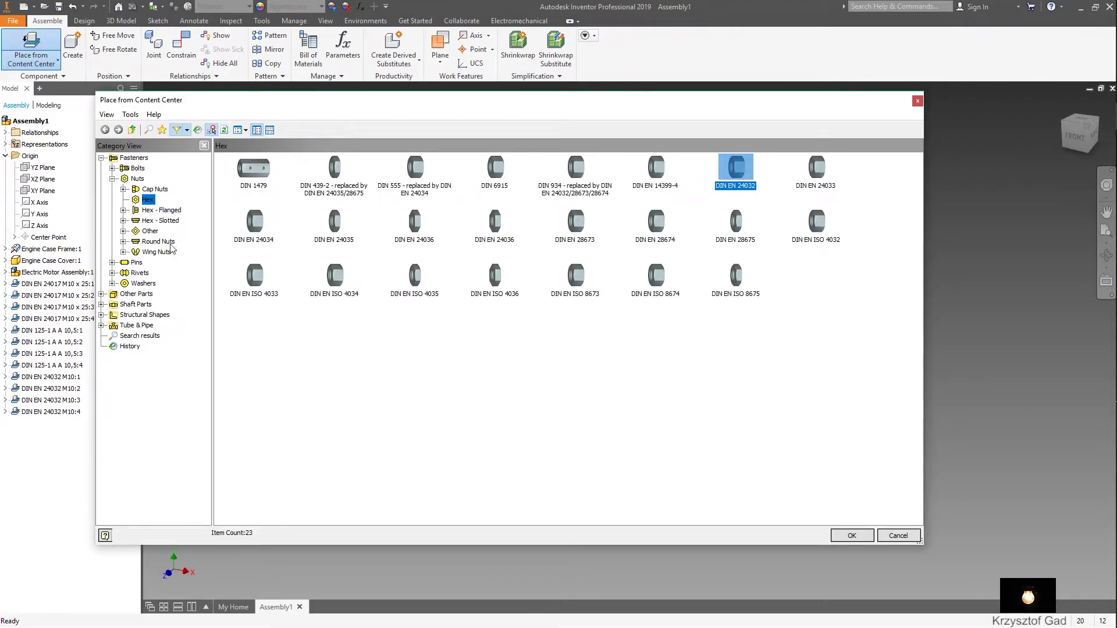
{"action": "left_click", "coordinate": [138, 168]}
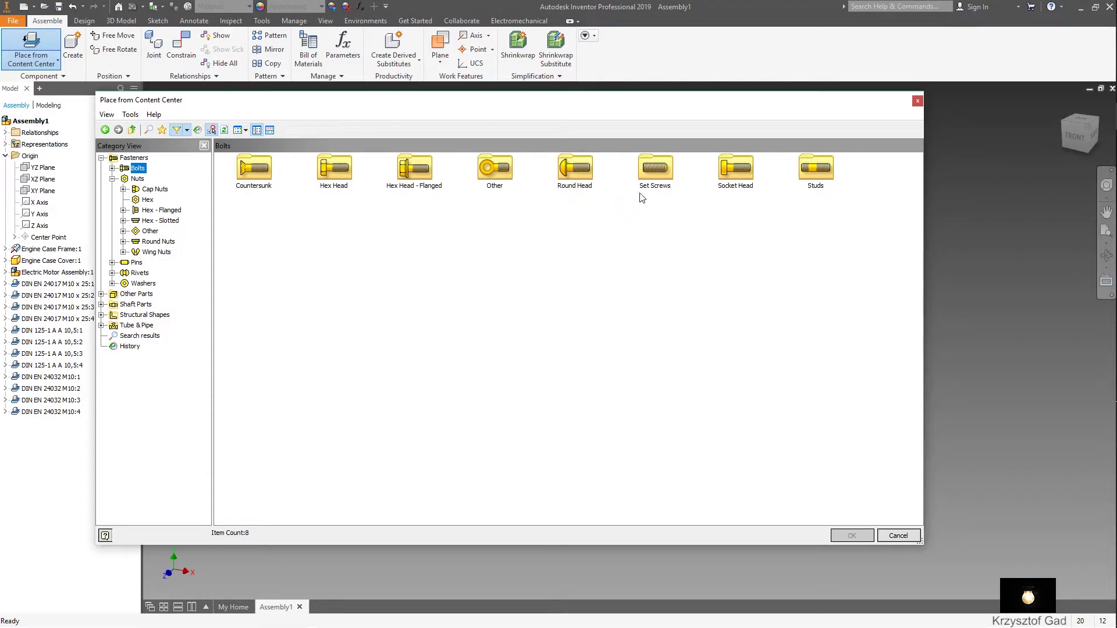
{"action": "double_click", "coordinate": [725, 174]}
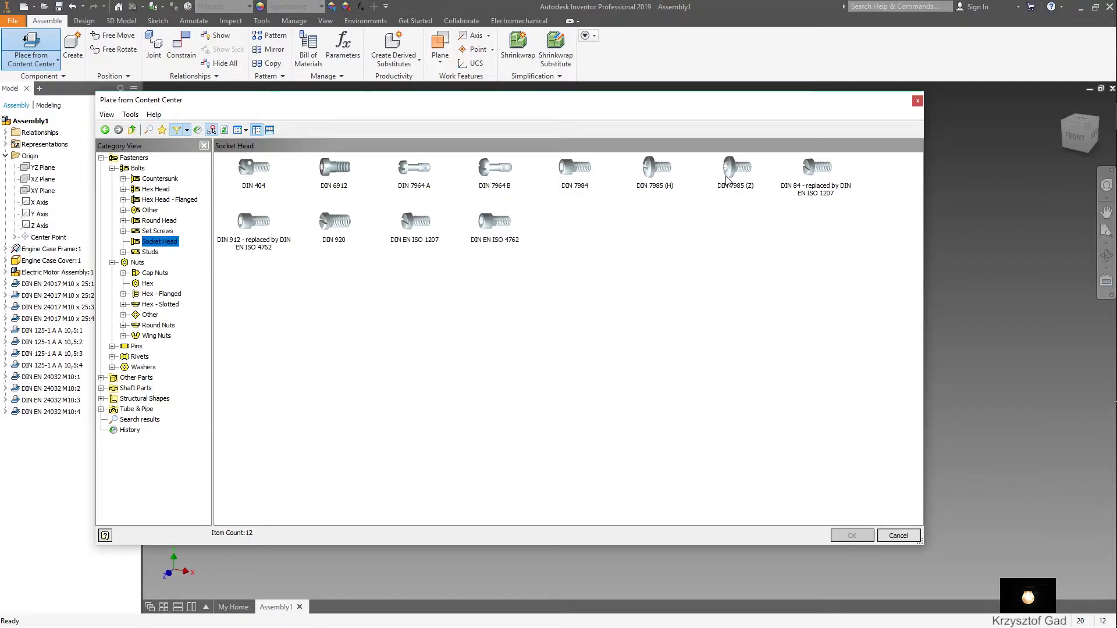
{"action": "double_click", "coordinate": [491, 237]}
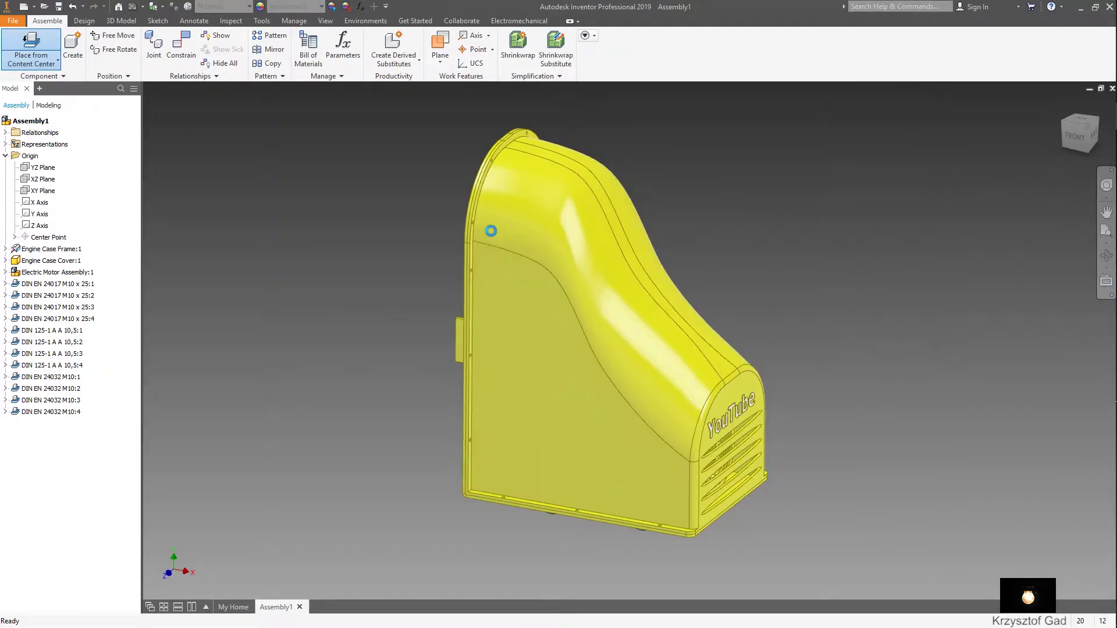
{"action": "scroll", "coordinate": [570, 434], "scroll_direction": "down", "scroll_amount": 3}
{"action": "scroll", "coordinate": [608, 455], "scroll_direction": "down", "scroll_amount": 3}
Seat an M3 x 10 socket head screw in a cover flange hole.
{"action": "scroll", "coordinate": [609, 456], "scroll_direction": "down", "scroll_amount": 3}
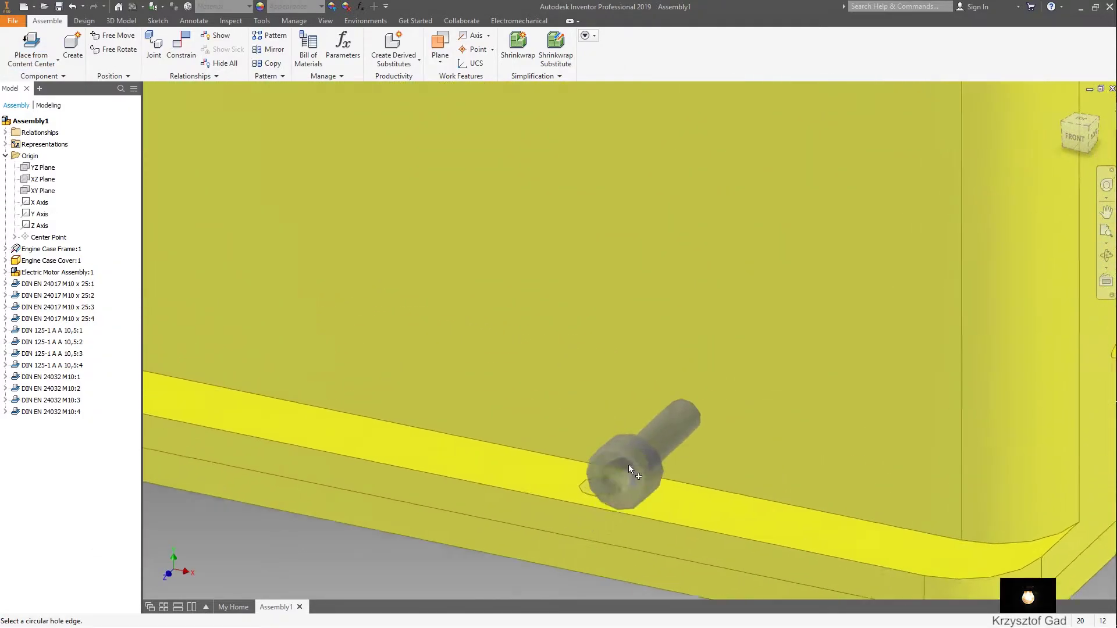
{"action": "scroll", "coordinate": [626, 533], "scroll_direction": "up", "scroll_amount": 1}
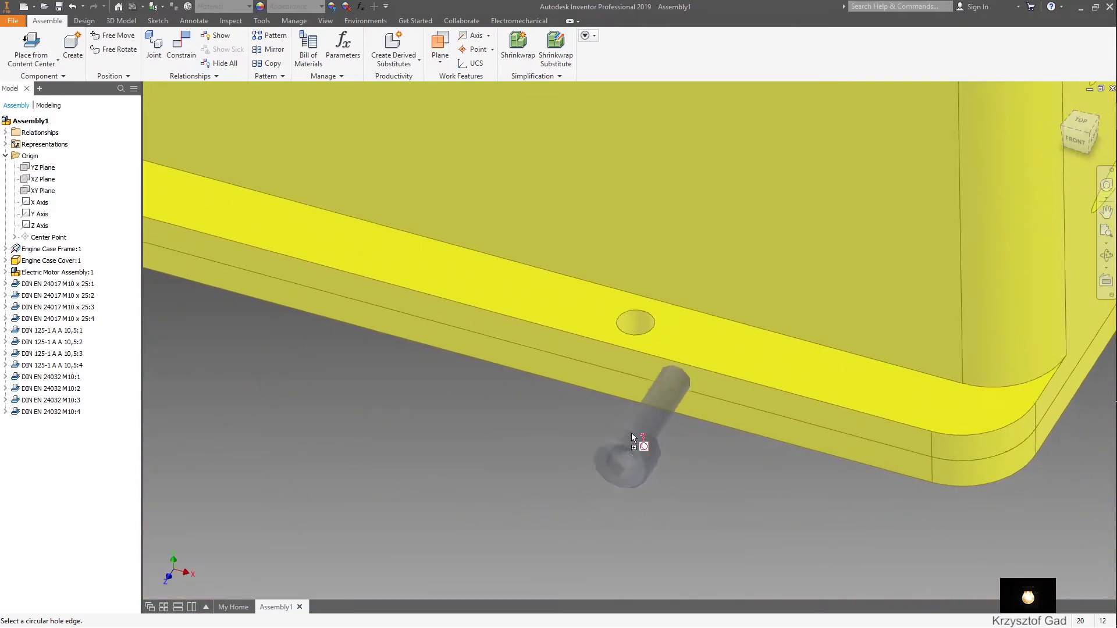
{"action": "left_click", "coordinate": [641, 333]}
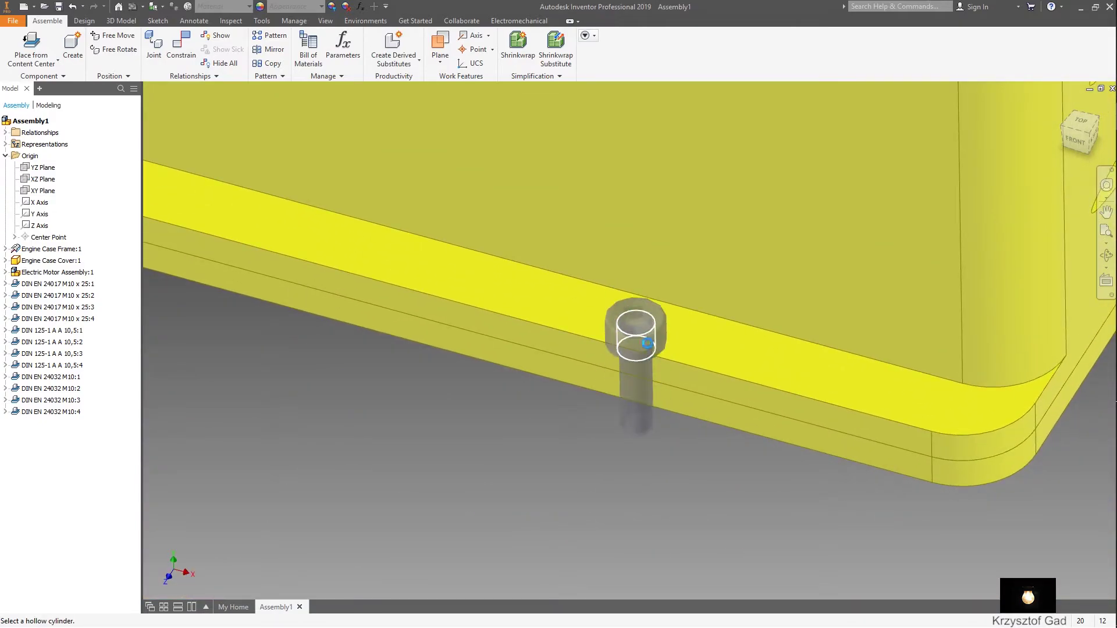
{"action": "left_click", "coordinate": [678, 348]}
{"action": "scroll", "coordinate": [678, 348], "scroll_direction": "up", "scroll_amount": 2}
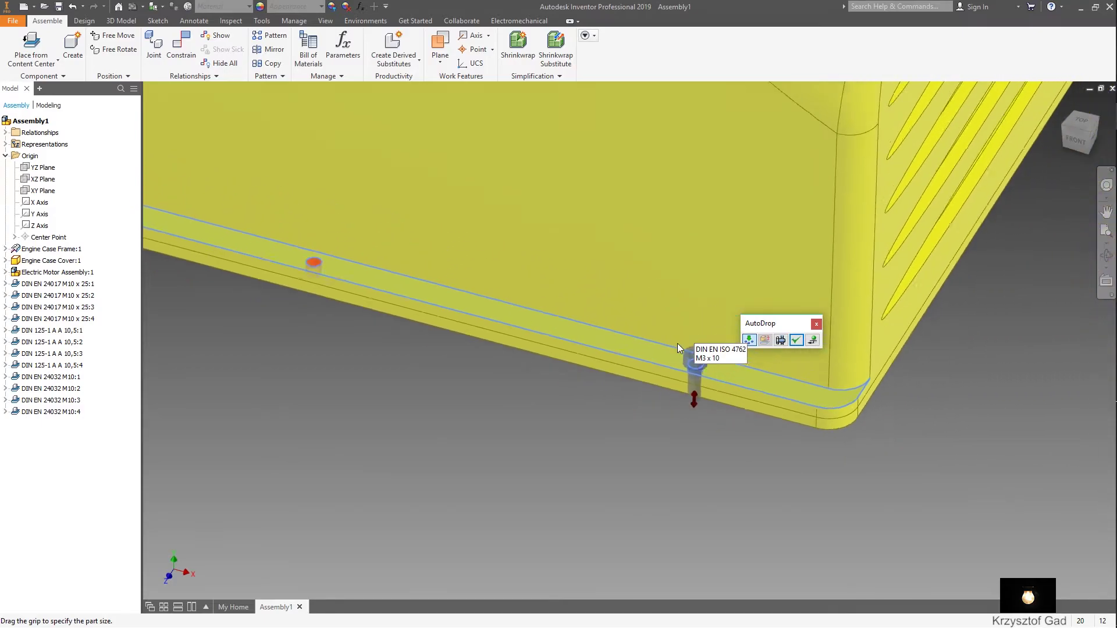
{"action": "scroll", "coordinate": [677, 347], "scroll_direction": "up", "scroll_amount": 3}
{"action": "scroll", "coordinate": [677, 347], "scroll_direction": "up", "scroll_amount": 2}
{"action": "scroll", "coordinate": [677, 348], "scroll_direction": "up", "scroll_amount": 2}
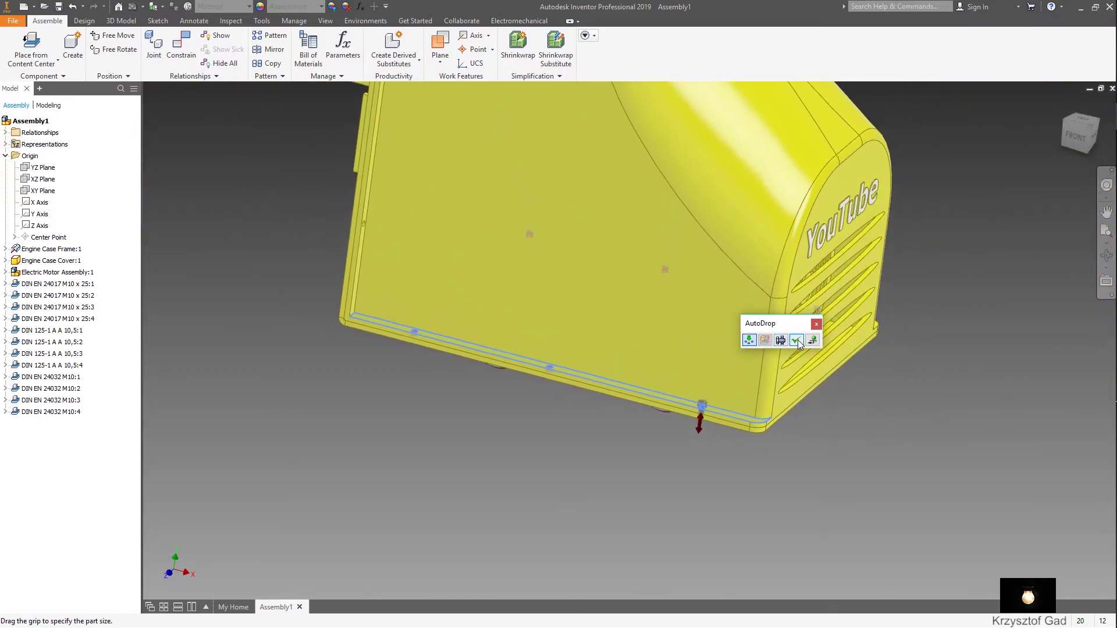
{"action": "scroll", "coordinate": [769, 361], "scroll_direction": "down", "scroll_amount": 2}
{"action": "scroll", "coordinate": [724, 368], "scroll_direction": "down", "scroll_amount": 2}
{"action": "scroll", "coordinate": [682, 337], "scroll_direction": "down", "scroll_amount": 2}
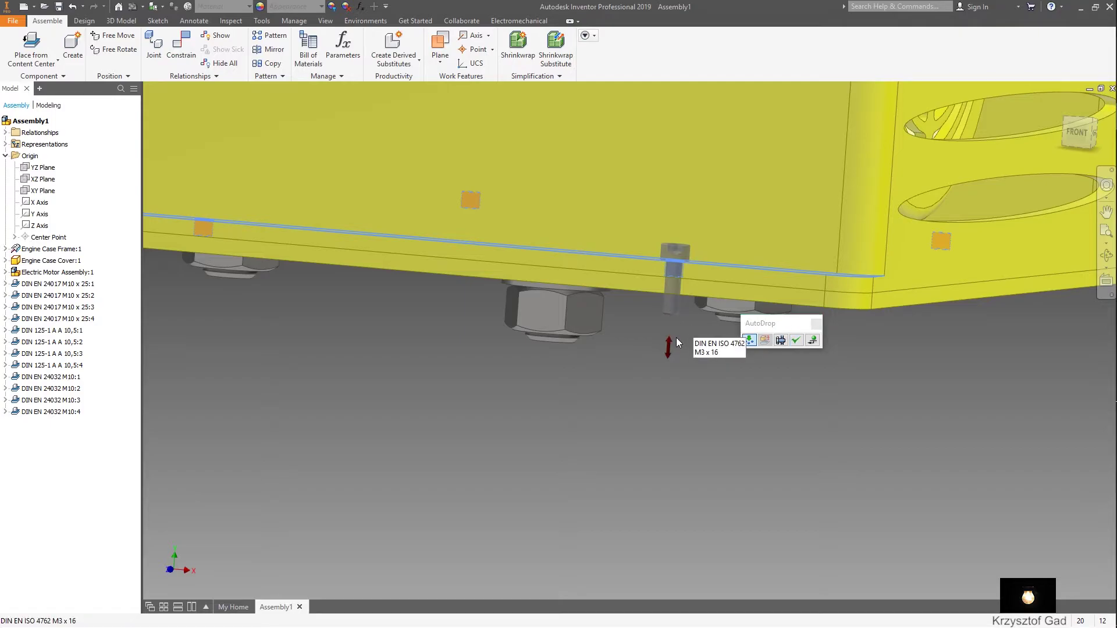
{"action": "left_click_drag", "start_coordinate": [676, 323], "coordinate": [675, 314]}
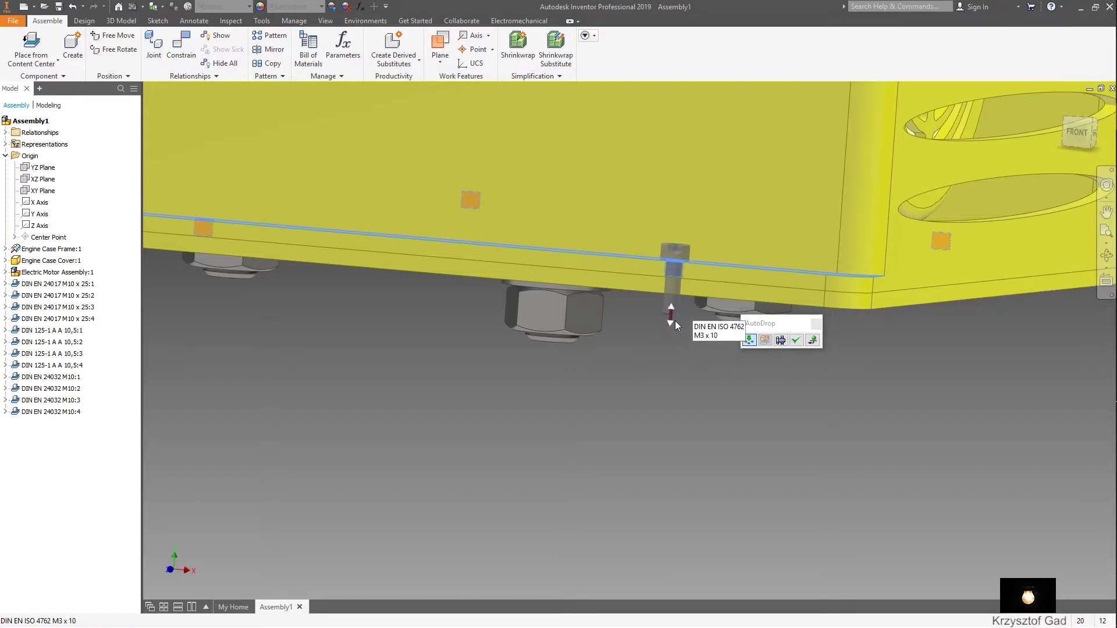
{"action": "left_click", "coordinate": [796, 340]}
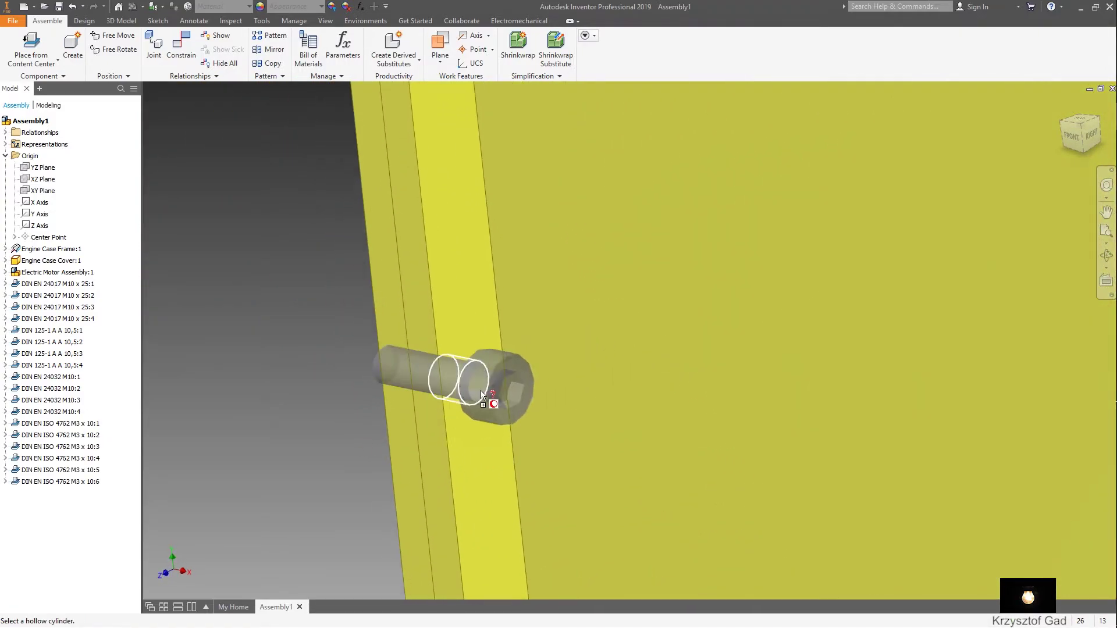
Place a screw in the next hole and finish placement with Done.
{"action": "left_click", "coordinate": [487, 410]}
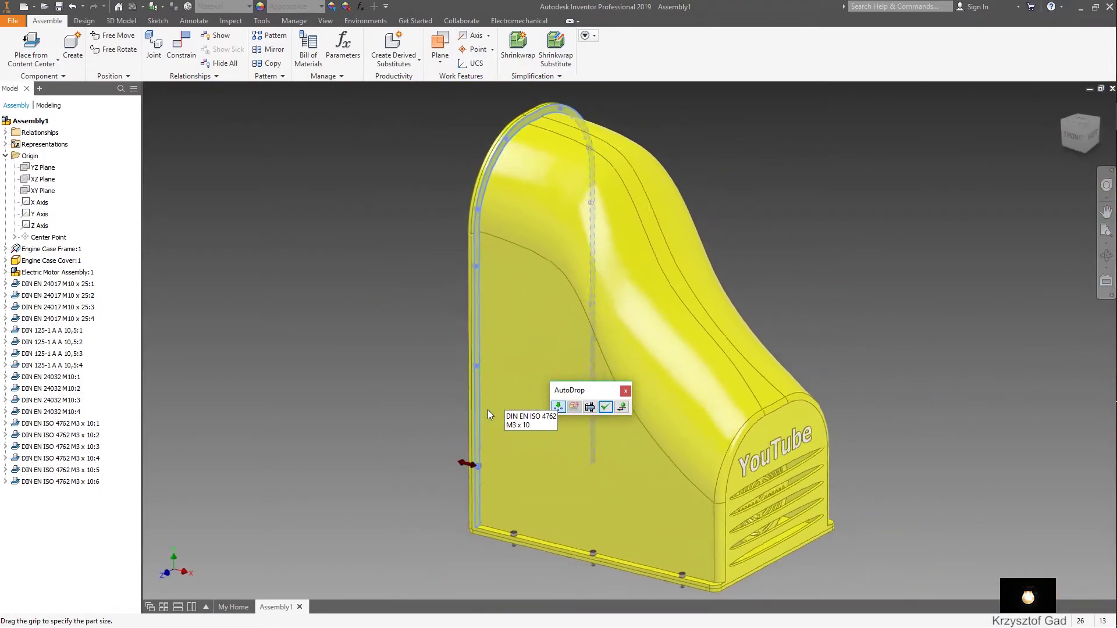
{"action": "left_click", "coordinate": [605, 407]}
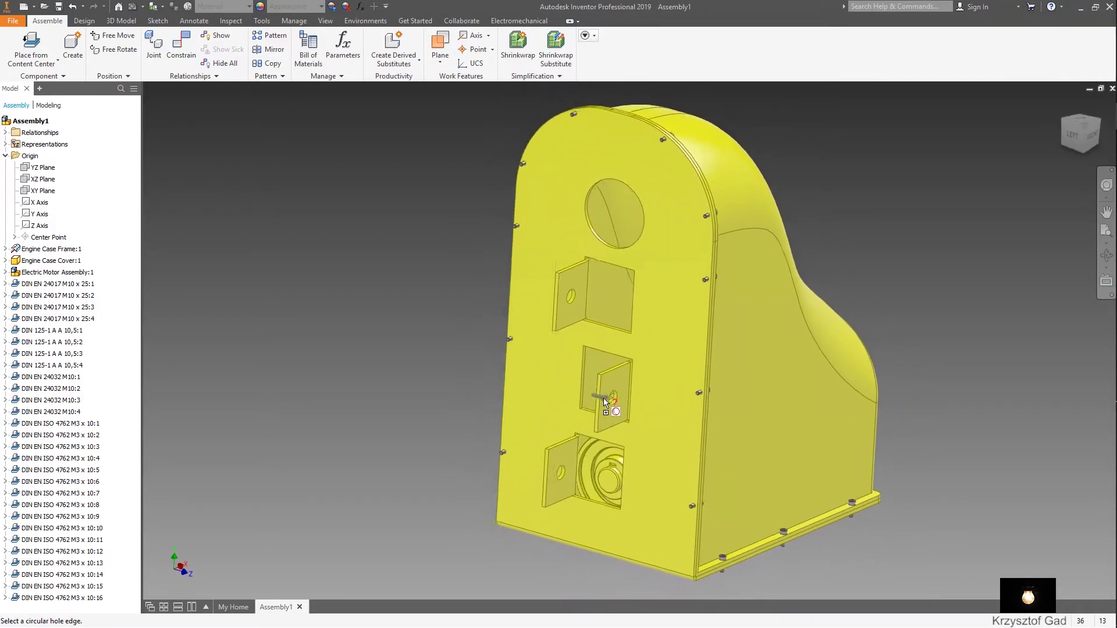
{"action": "right_click", "coordinate": [386, 312]}
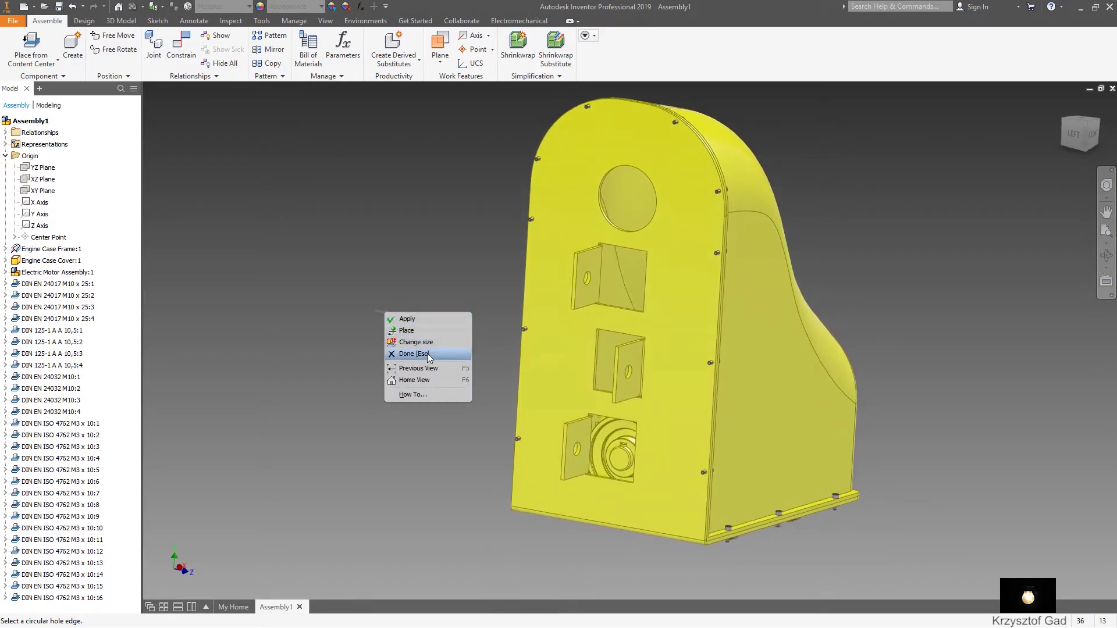
{"action": "left_click", "coordinate": [427, 354]}
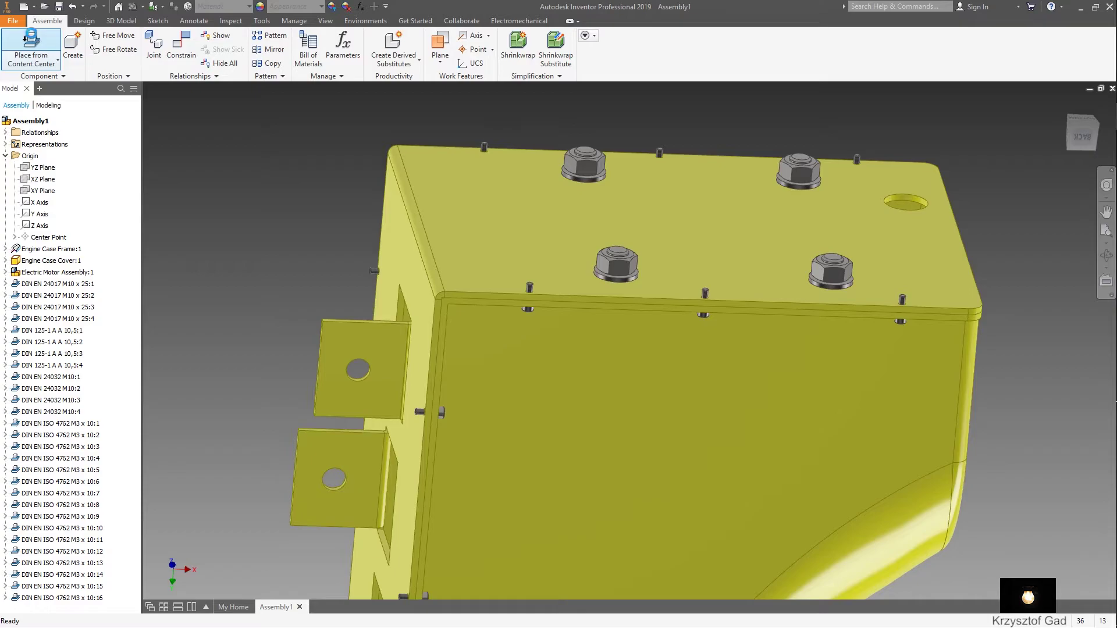
Show the Content Center's Fasteners > Nuts > Hex standards, including DIN EN 24032.
{"action": "left_click", "coordinate": [31, 39]}
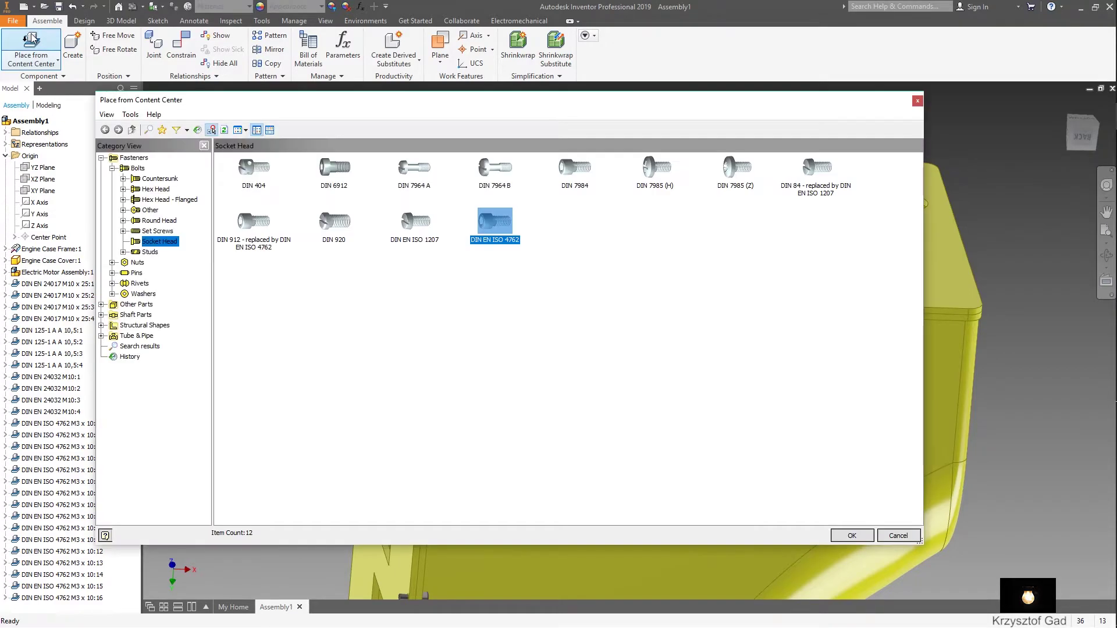
{"action": "left_click", "coordinate": [137, 263]}
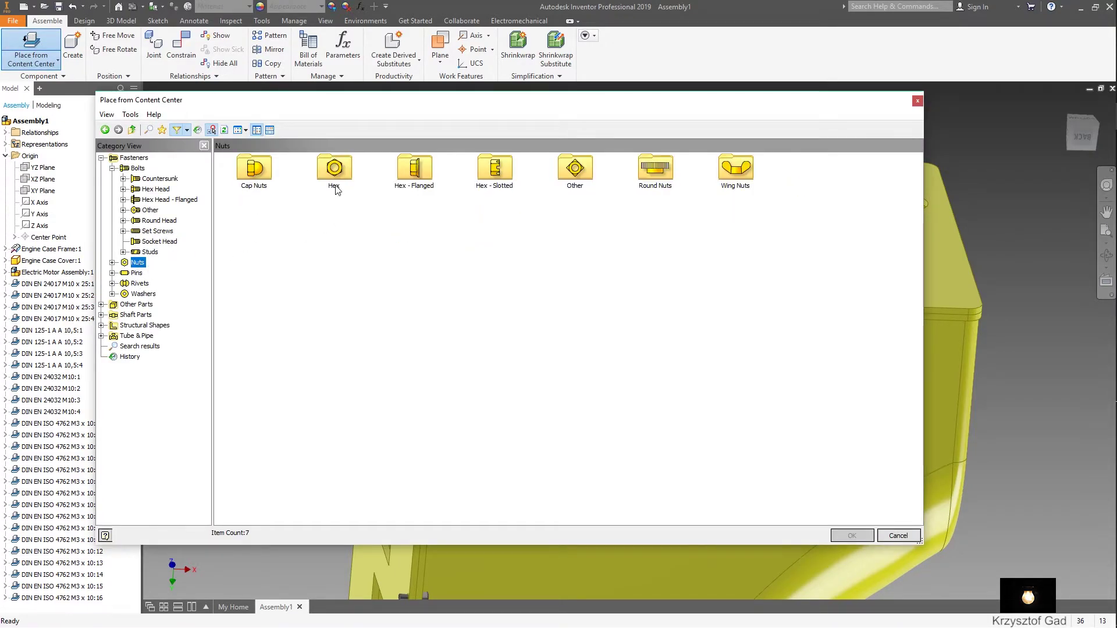
{"action": "double_click", "coordinate": [335, 187]}
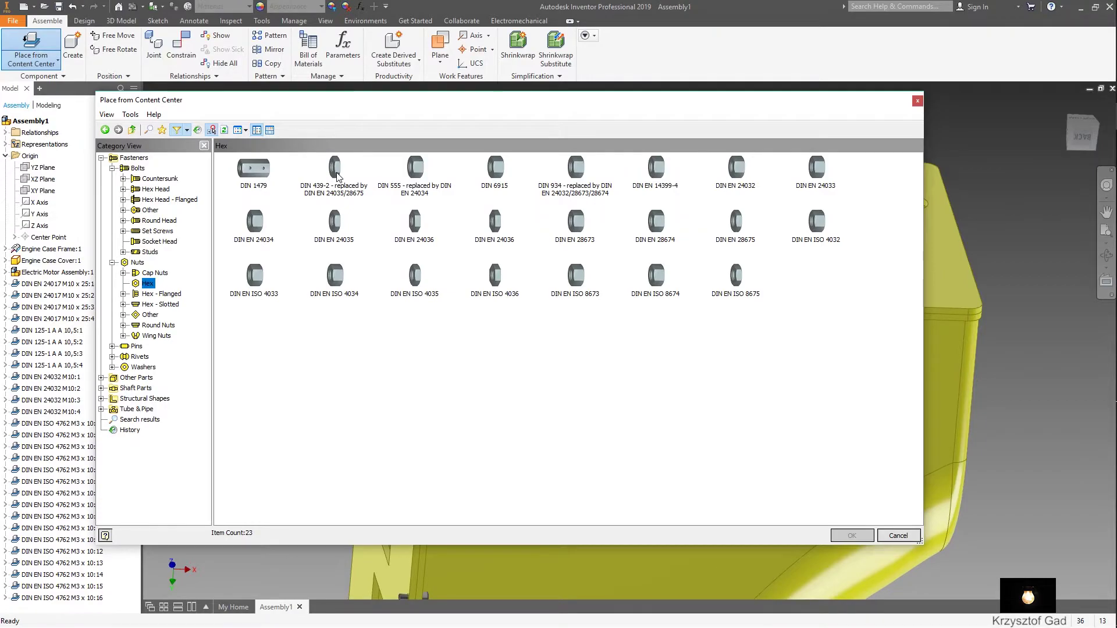
Place DIN EN 24032 M3 nuts on the matching M3 bolts via AutoDrop.
{"action": "double_click", "coordinate": [744, 181]}
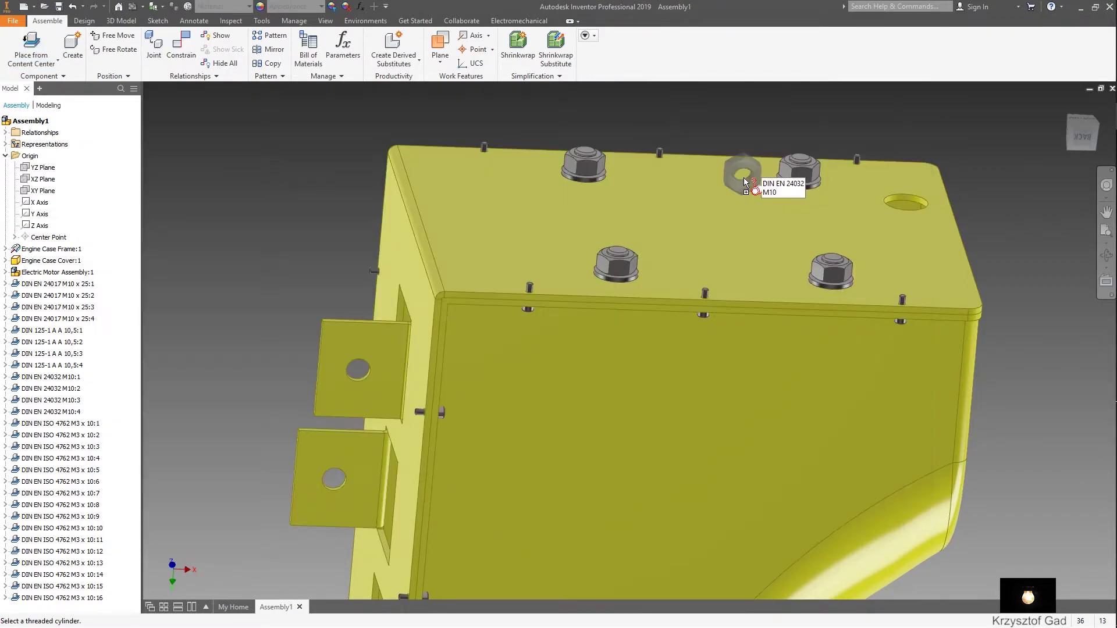
{"action": "scroll", "coordinate": [745, 182], "scroll_direction": "down", "scroll_amount": 2}
{"action": "scroll", "coordinate": [756, 233], "scroll_direction": "down", "scroll_amount": 3}
{"action": "scroll", "coordinate": [784, 278], "scroll_direction": "down", "scroll_amount": 3}
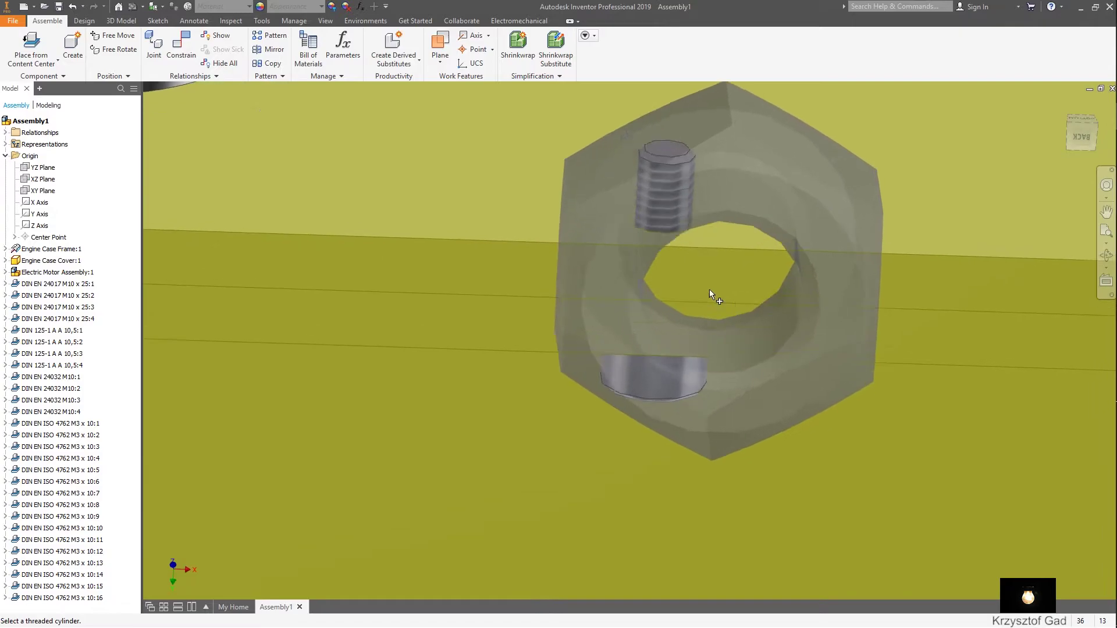
{"action": "scroll", "coordinate": [710, 288], "scroll_direction": "down", "scroll_amount": 1}
{"action": "left_click", "coordinate": [710, 254]}
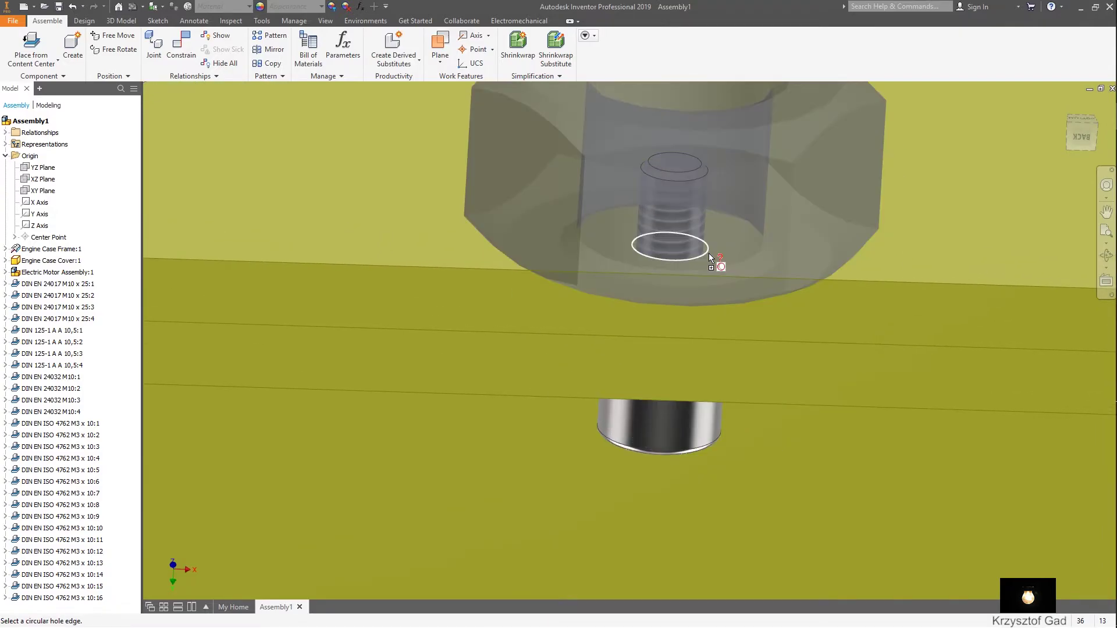
{"action": "left_click", "coordinate": [709, 252]}
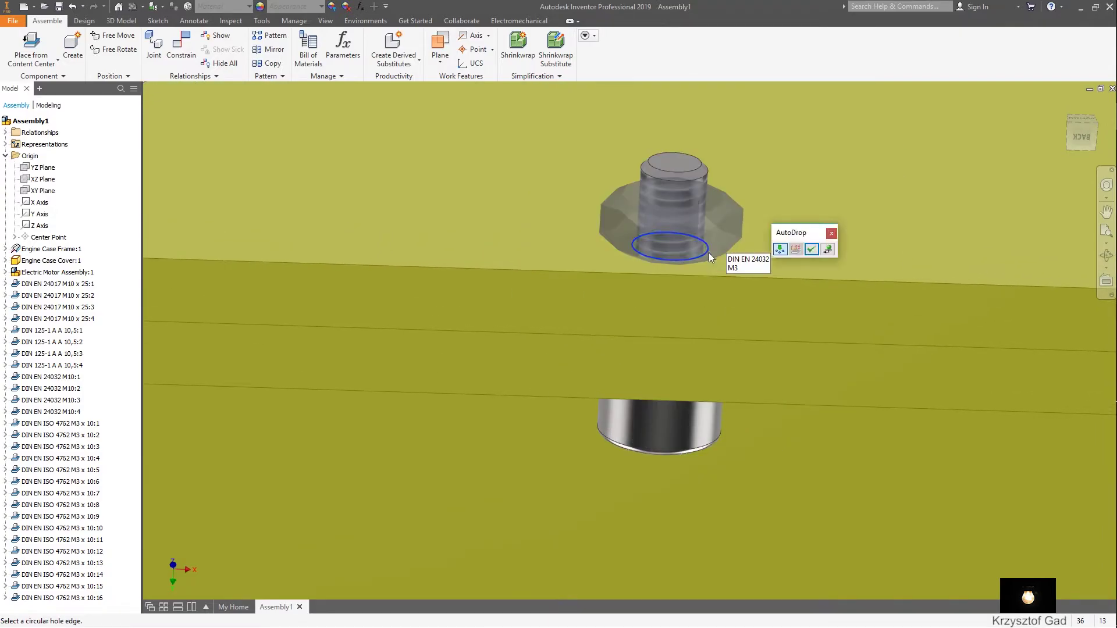
{"action": "scroll", "coordinate": [750, 252], "scroll_direction": "up", "scroll_amount": 4}
{"action": "scroll", "coordinate": [749, 252], "scroll_direction": "up", "scroll_amount": 4}
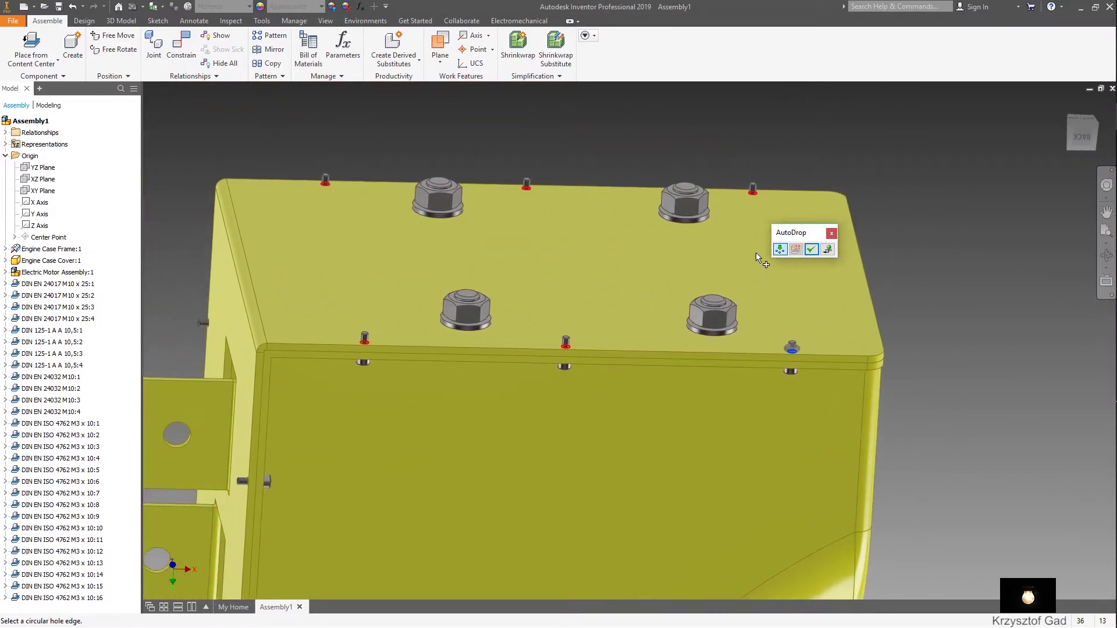
{"action": "left_click", "coordinate": [812, 250]}
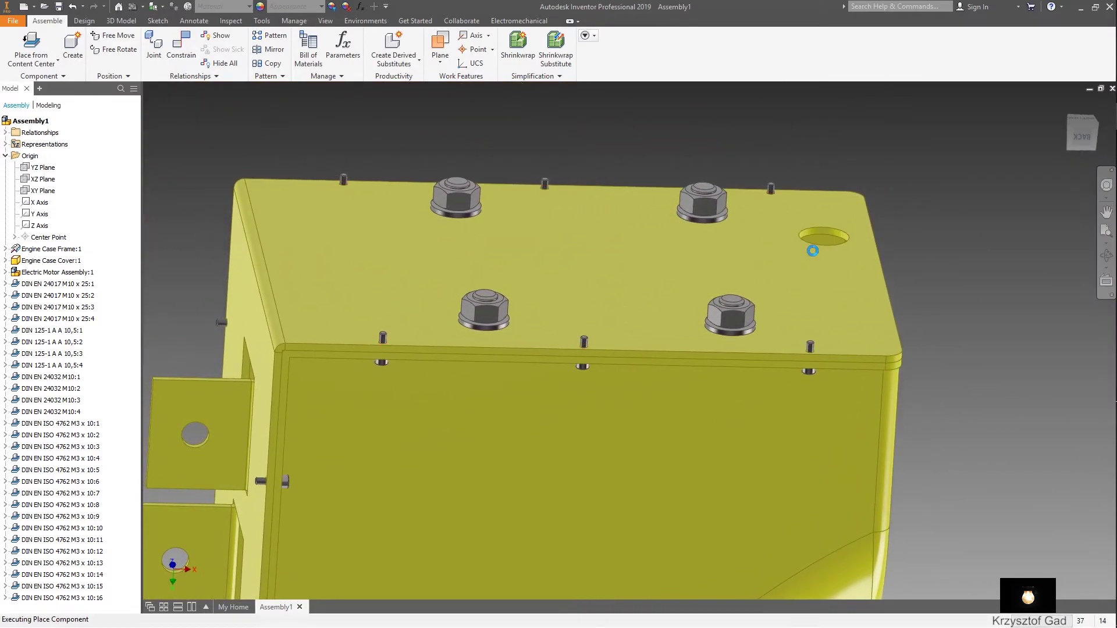
Snap an M3 nut onto the bolt under the cover and end nut placement.
{"action": "middle_click_drag", "start_coordinate": [812, 255], "coordinate": [666, 274], "text": "shift"}
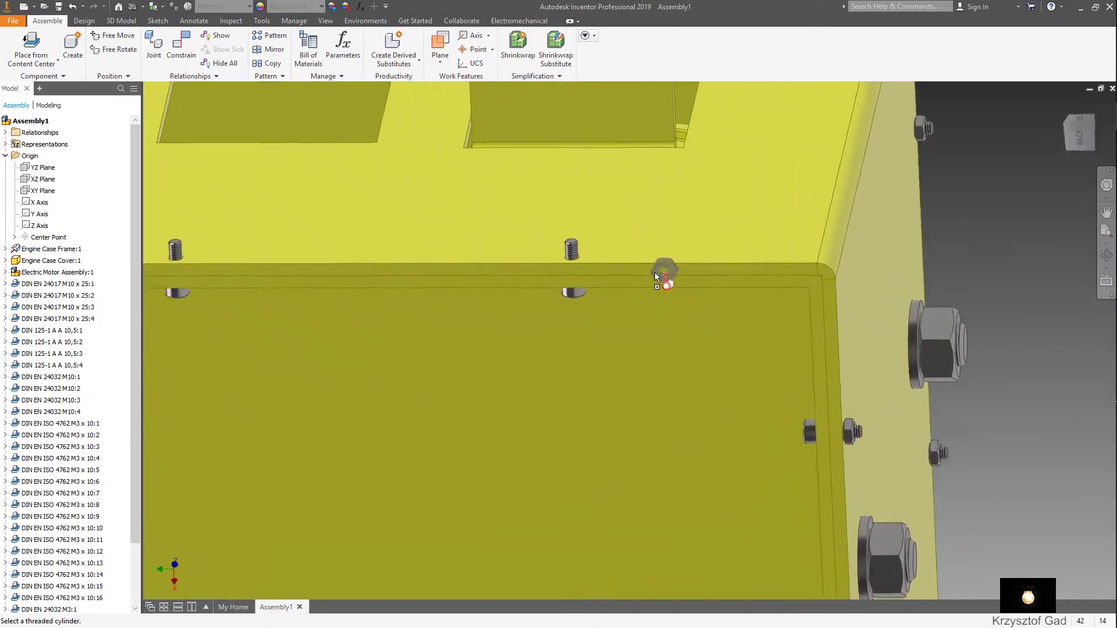
{"action": "scroll", "coordinate": [640, 303], "scroll_direction": "down", "scroll_amount": 3}
{"action": "scroll", "coordinate": [640, 303], "scroll_direction": "down", "scroll_amount": 3}
{"action": "scroll", "coordinate": [568, 284], "scroll_direction": "down", "scroll_amount": 1}
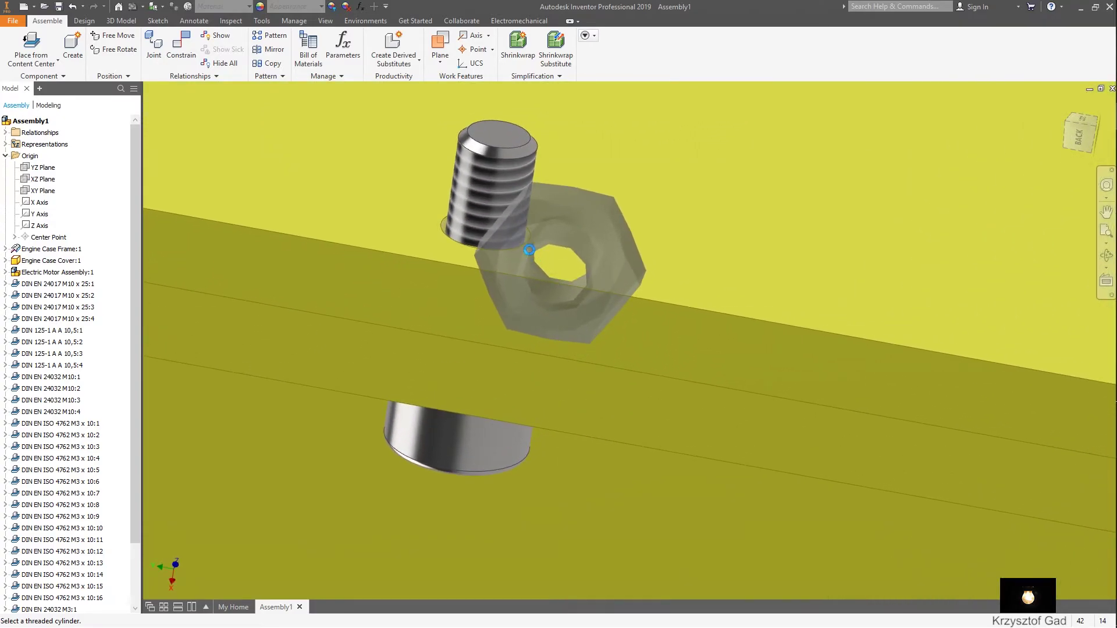
{"action": "left_click", "coordinate": [530, 241]}
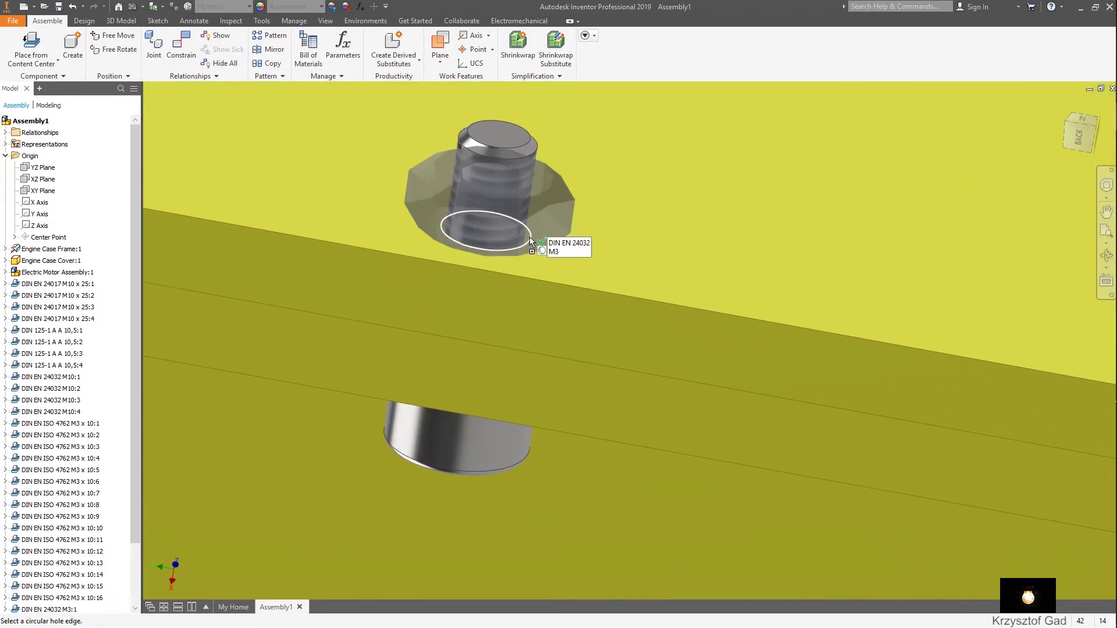
{"action": "middle_click_drag", "start_coordinate": [529, 236], "coordinate": [605, 260]}
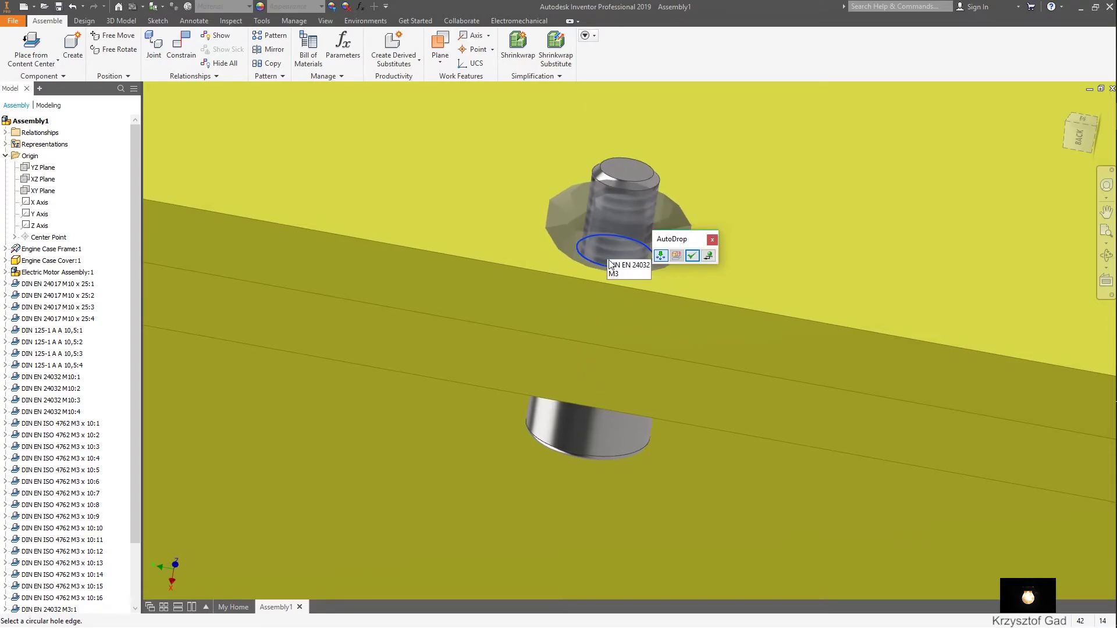
{"action": "scroll", "coordinate": [590, 259], "scroll_direction": "up", "scroll_amount": 5}
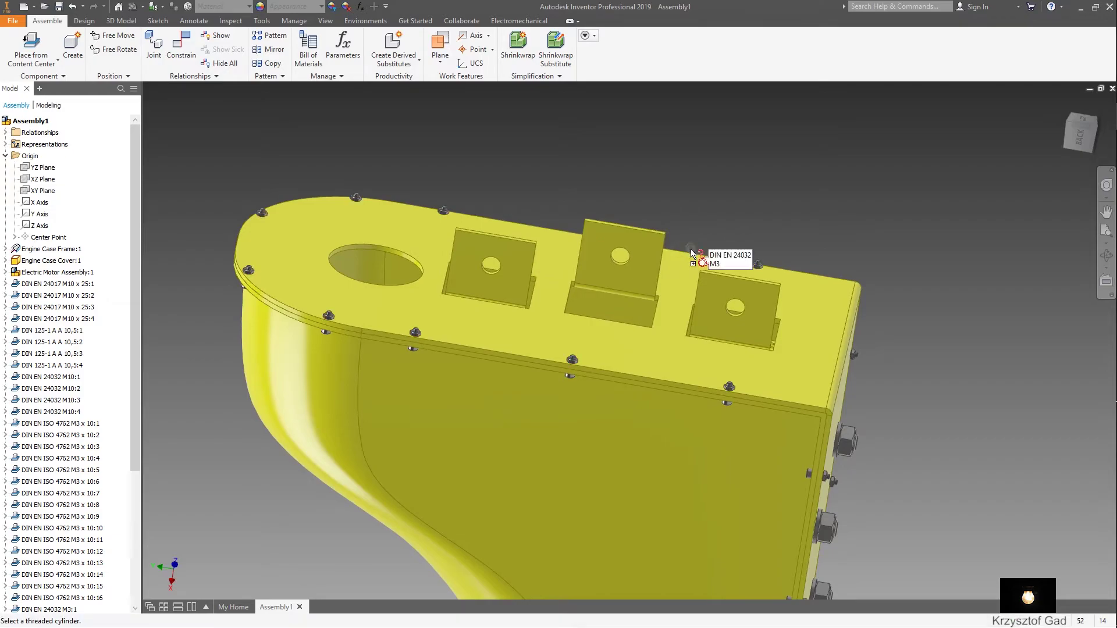
{"action": "right_click", "coordinate": [406, 151]}
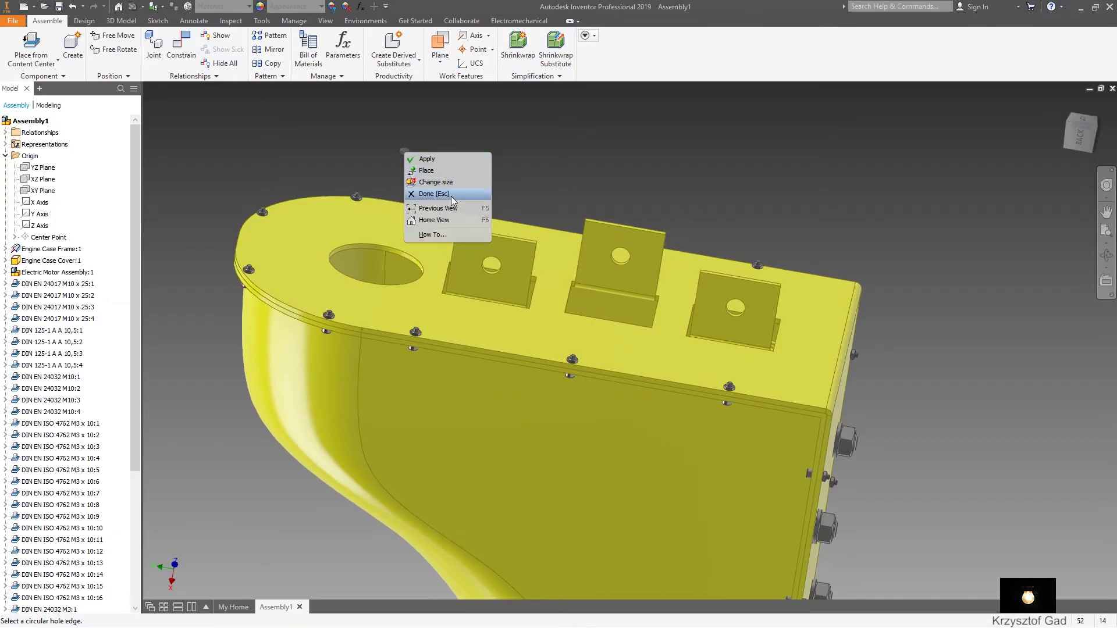
{"action": "left_click", "coordinate": [451, 195]}
{"action": "key", "text": "F5"}
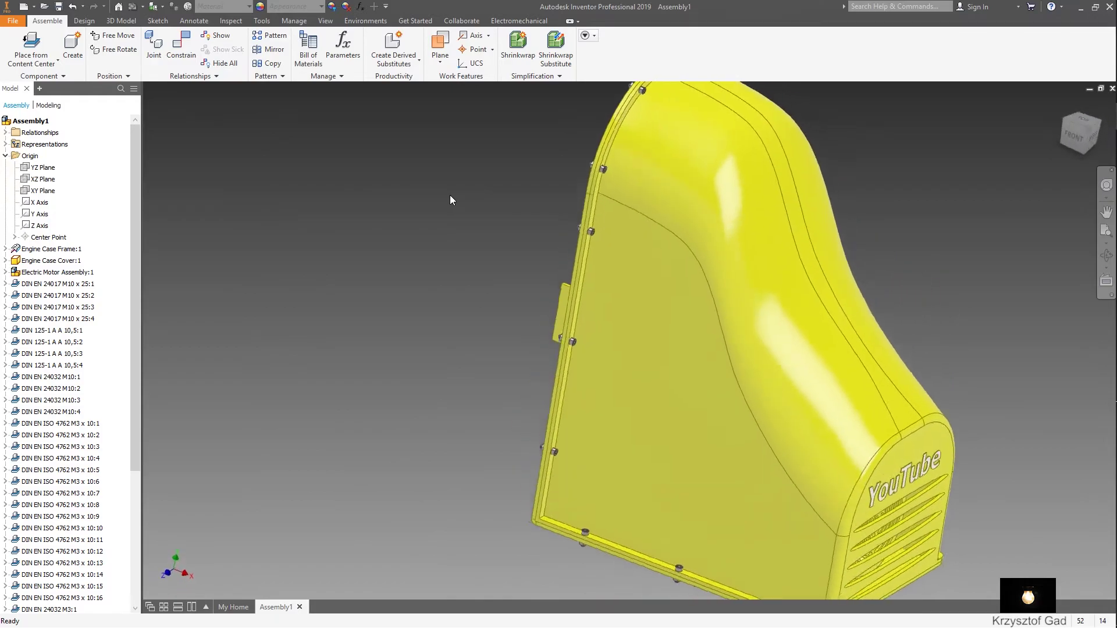
Collapse the Origin folder and rotate the housing to inspect it from several sides.
{"action": "left_click", "coordinate": [5, 155]}
{"action": "key", "text": "F5"}
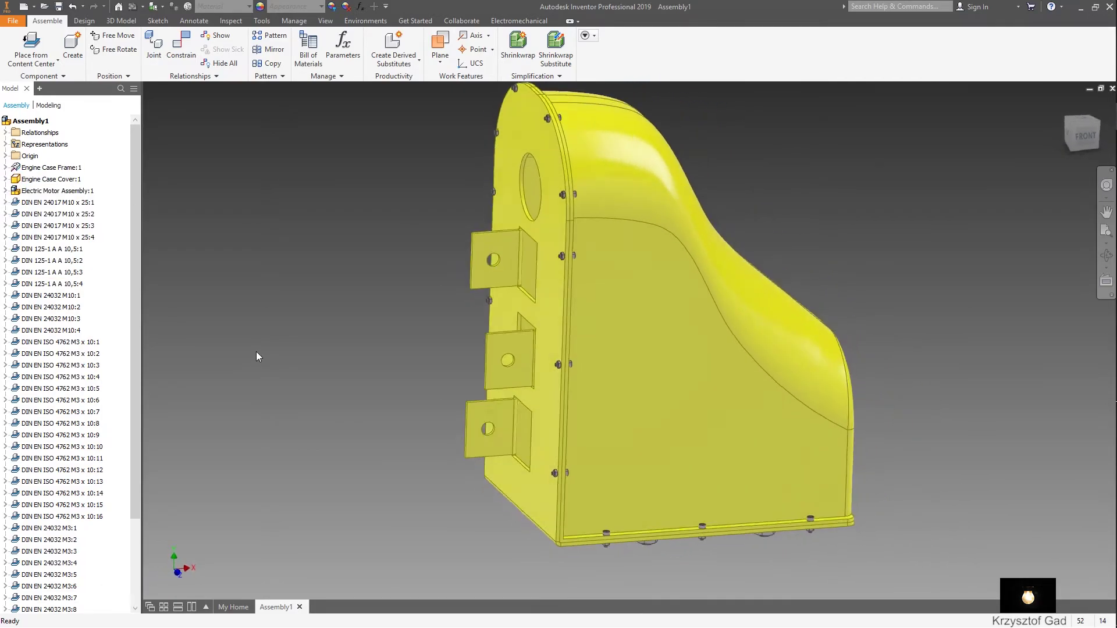
{"action": "key", "text": "F5"}
{"action": "key", "text": "F5"}
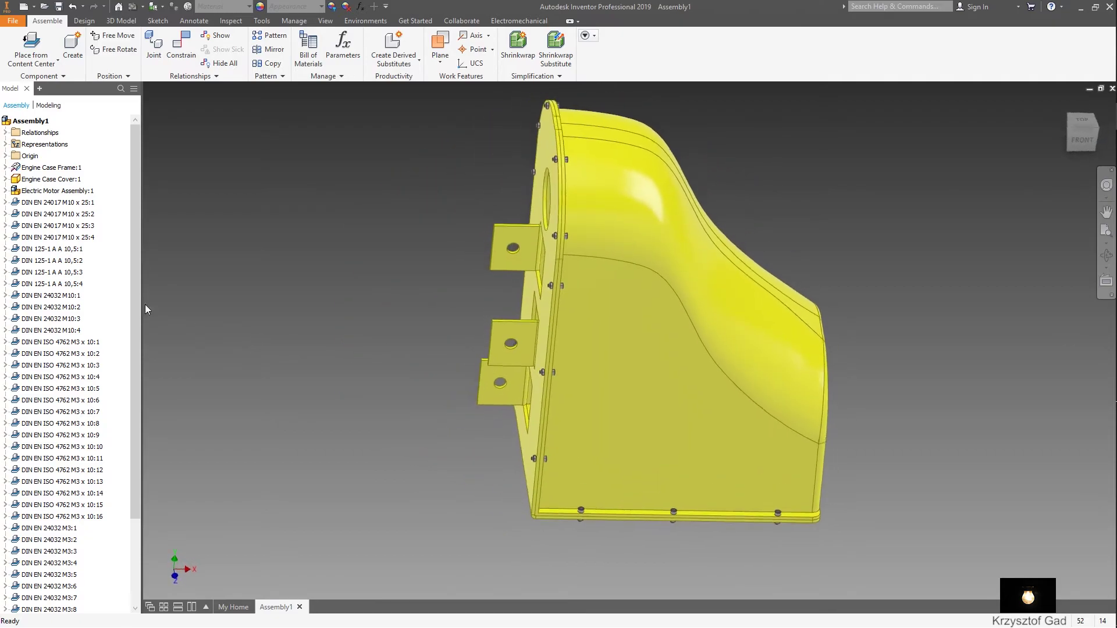
{"action": "key", "text": "F5"}
{"action": "scroll", "coordinate": [105, 437], "scroll_direction": "down", "scroll_amount": 3}
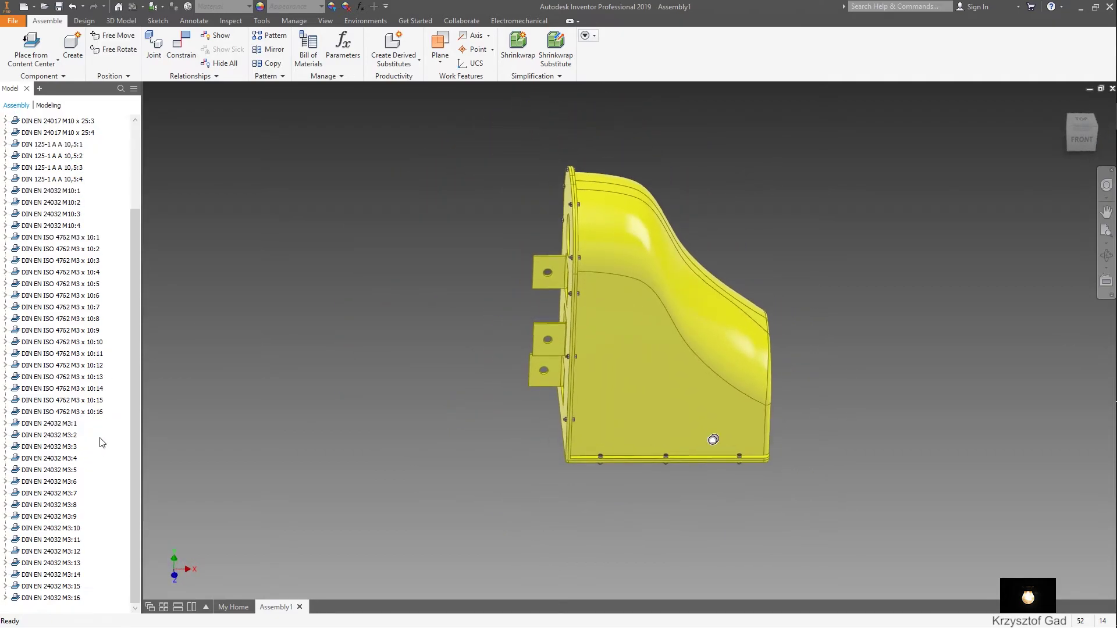
Select all fasteners through DIN EN 24032 M3:16 and apply the Yellow appearance.
{"action": "left_click", "coordinate": [59, 599], "text": "shift"}
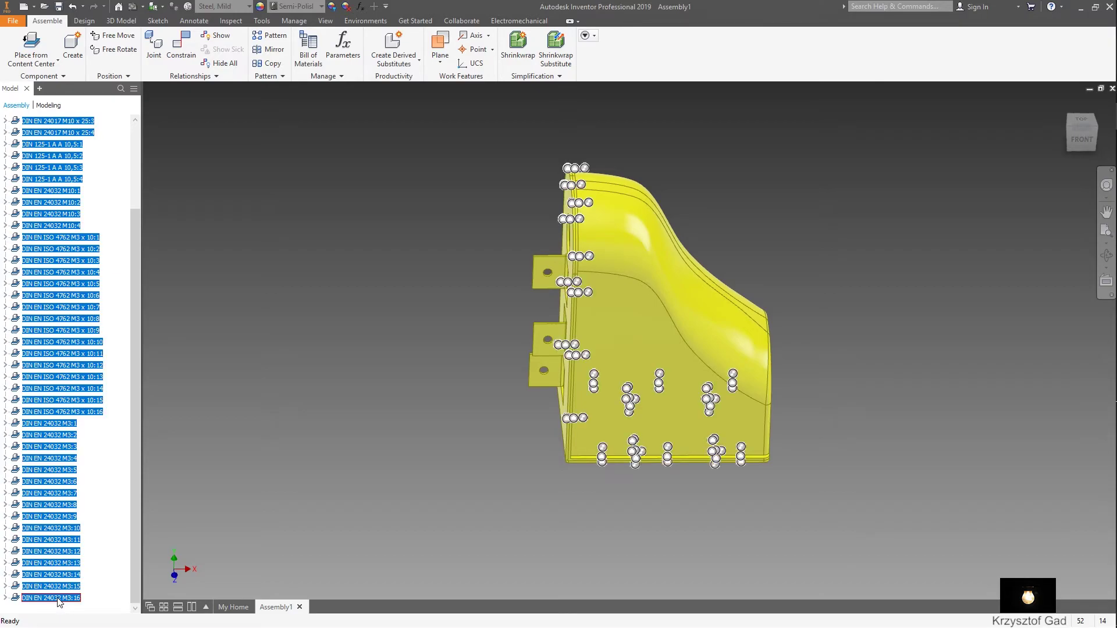
{"action": "left_click", "coordinate": [296, 6]}
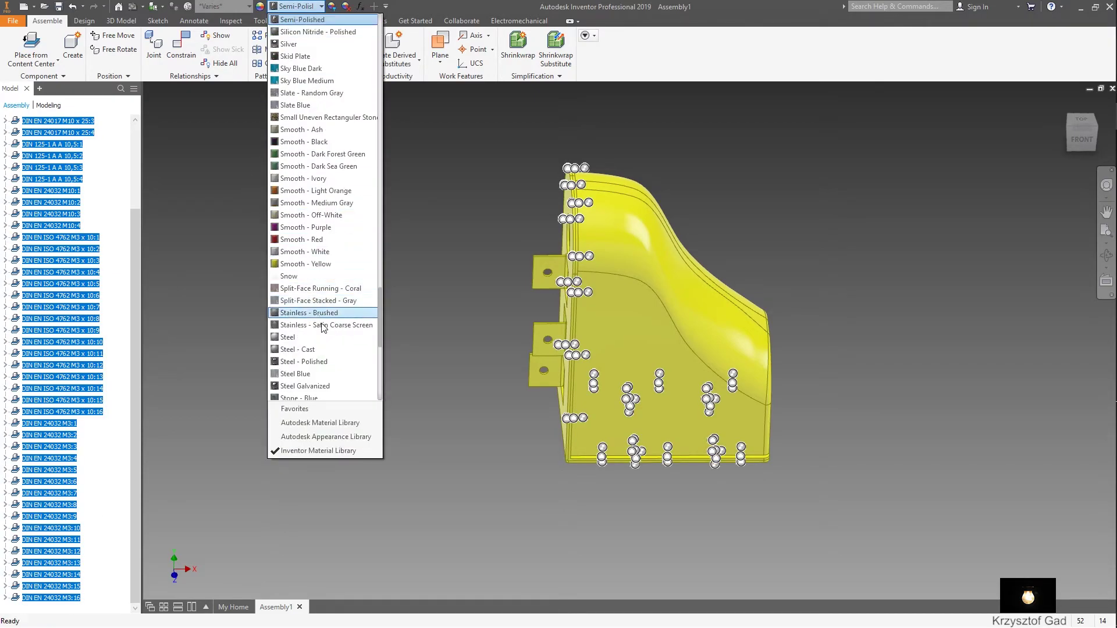
{"action": "scroll", "coordinate": [323, 327], "scroll_direction": "down", "scroll_amount": 9}
{"action": "left_click", "coordinate": [335, 352]}
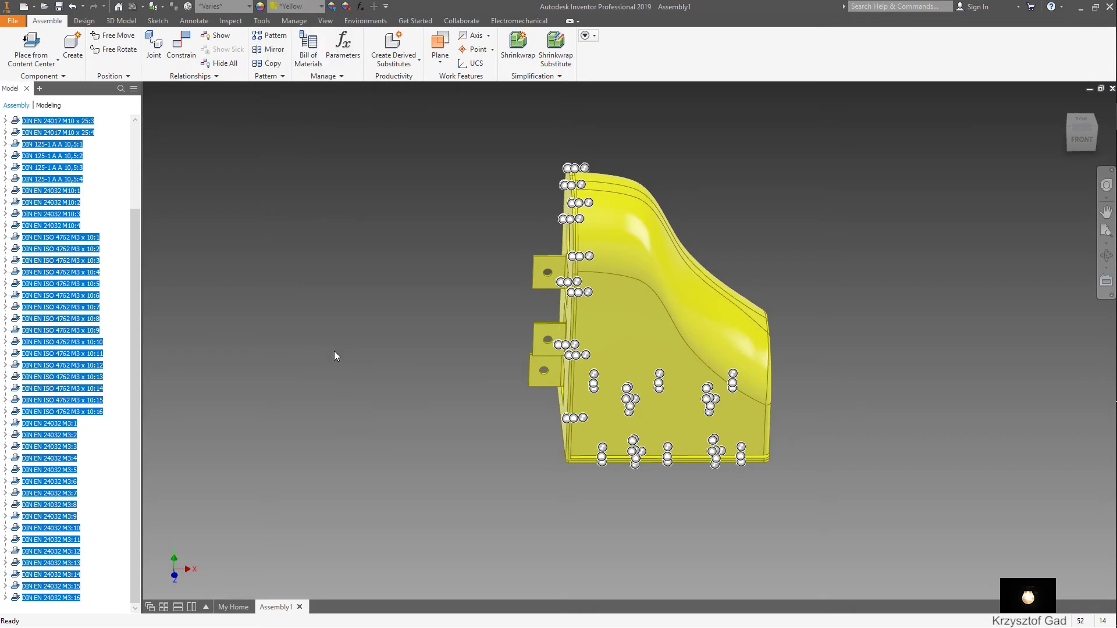
{"action": "left_click", "coordinate": [334, 352]}
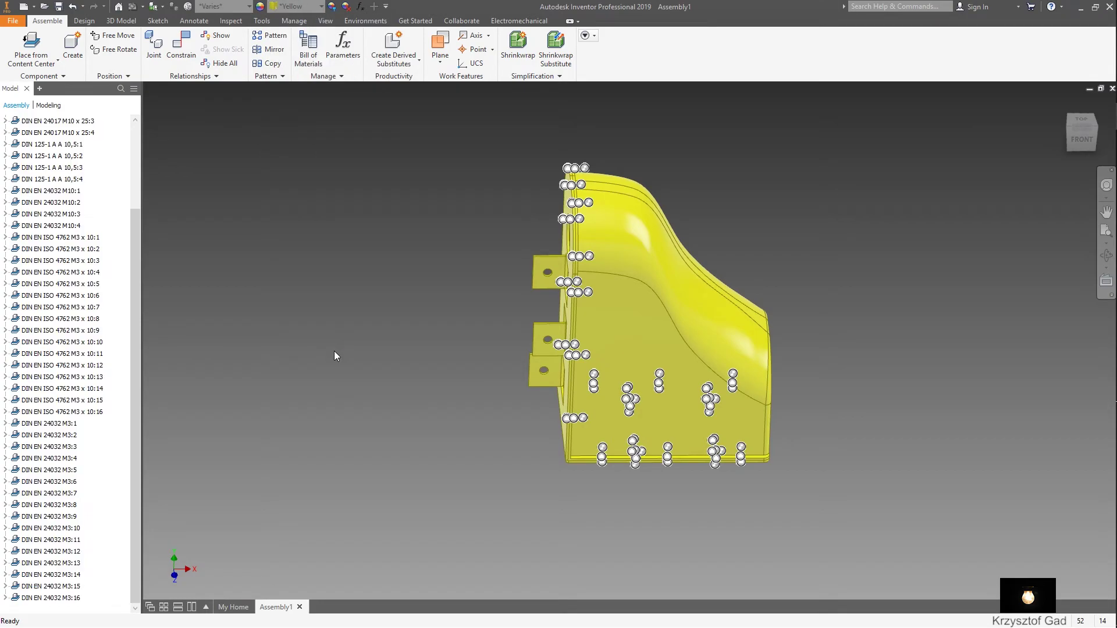